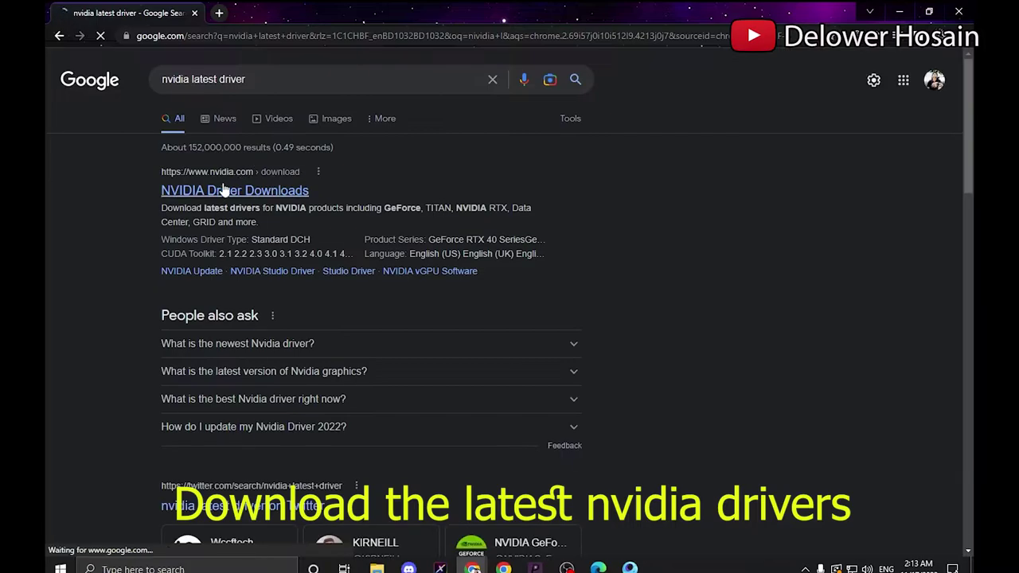
Open the Official GeForce Drivers search result, then bring up the NVIDIA Driver Downloads page in the other browser tab
scroll(560, 302, down, 2)
scroll(462, 429, down, 5)
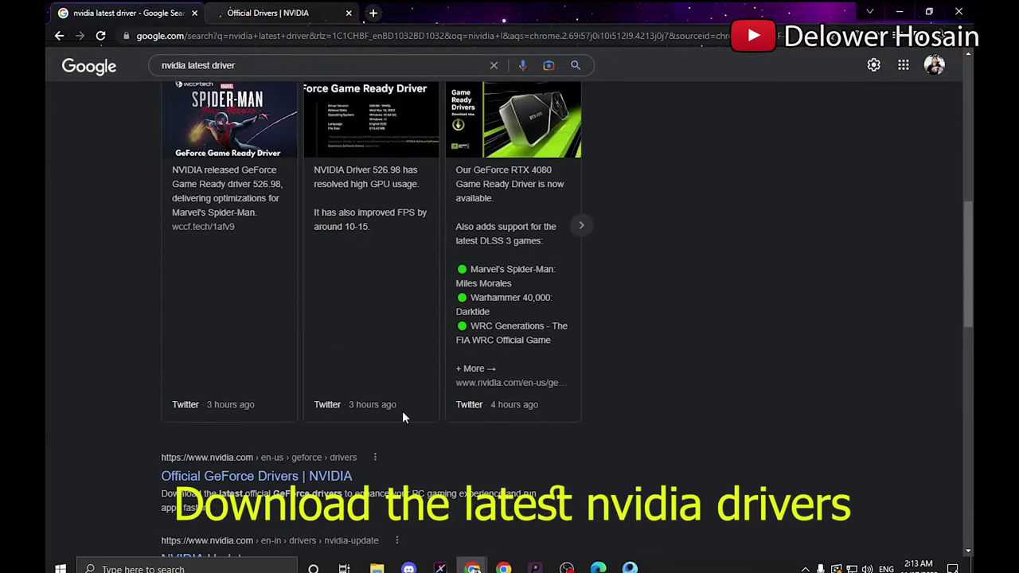
click(244, 476)
click(267, 13)
click(163, 9)
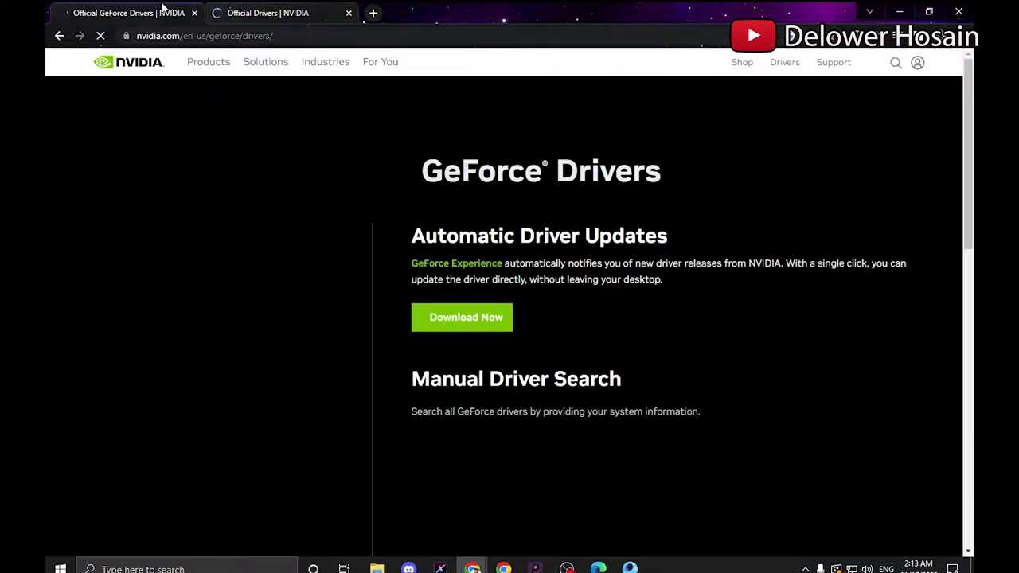
key(ctrl+Tab)
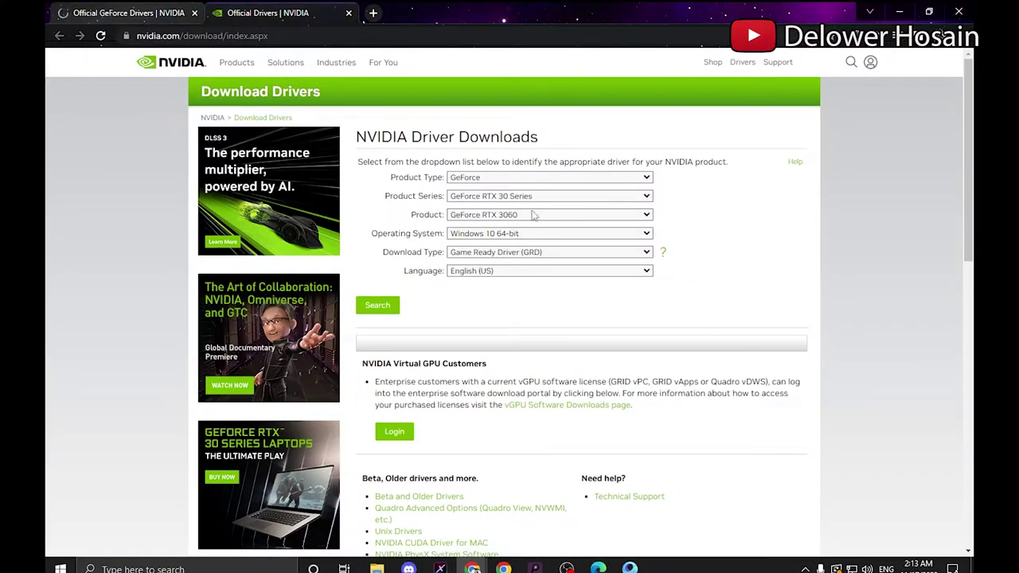
Specify GeForce RTX 30 Series, GeForce RTX 3060, Windows 10 64-bit and Game Ready Driver (GRD) for the driver download
click(535, 198)
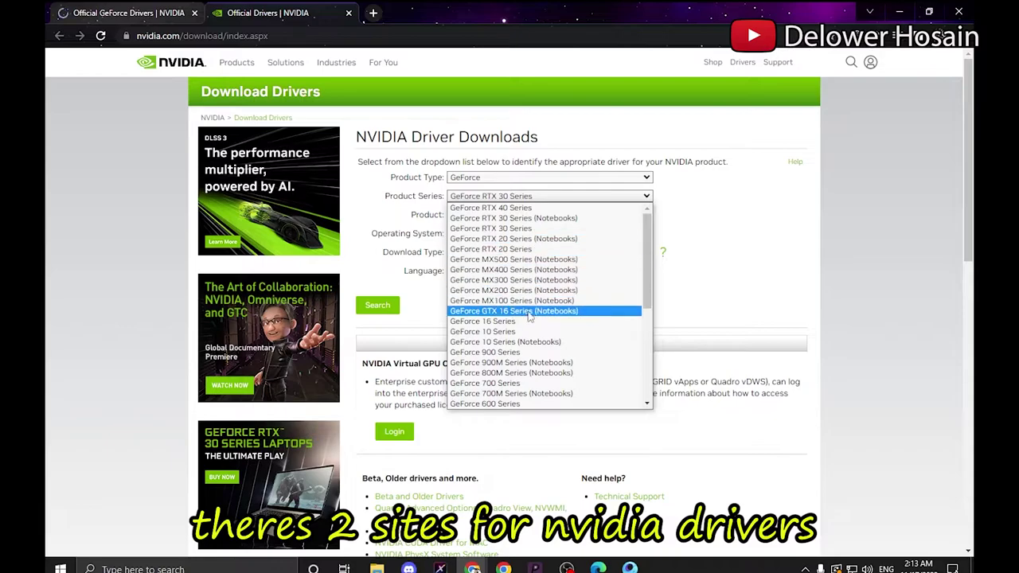
click(491, 229)
click(525, 215)
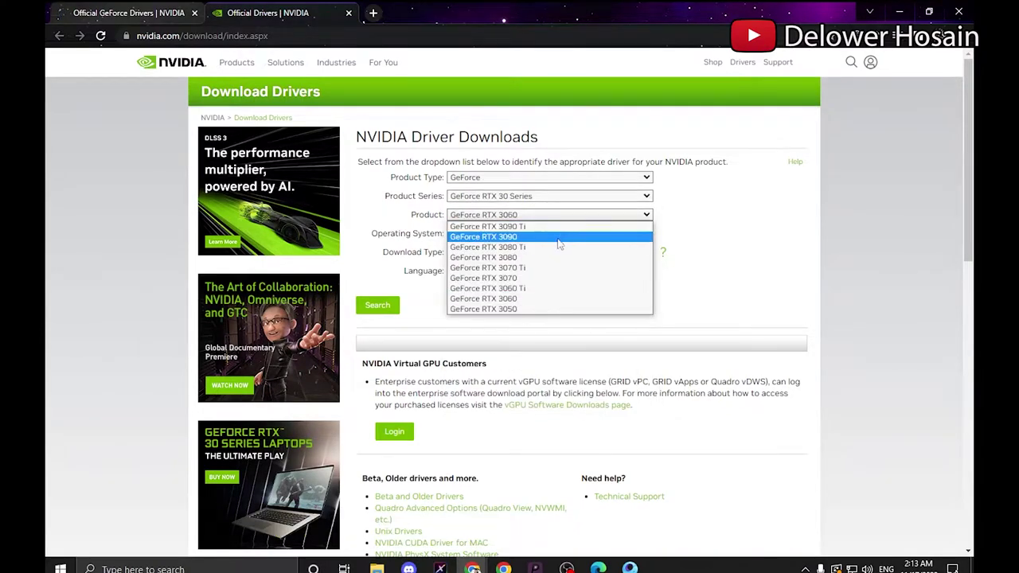
click(521, 278)
click(512, 216)
click(525, 301)
click(512, 234)
click(518, 242)
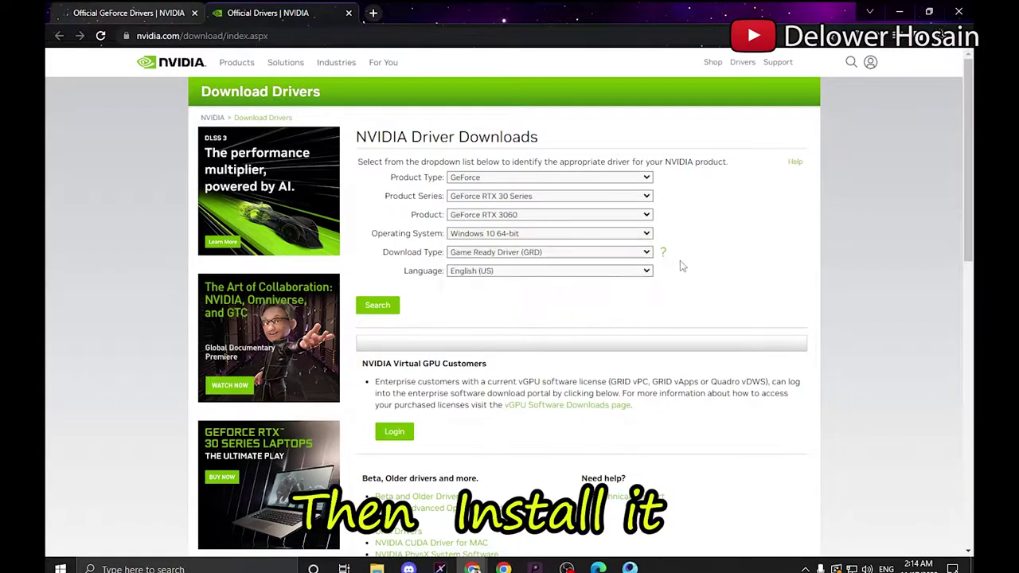
click(507, 252)
click(787, 253)
Search for the matching driver and proceed to download the GeForce Game Ready Driver
click(377, 305)
scroll(509, 303, down, 2)
scroll(358, 239, up, 2)
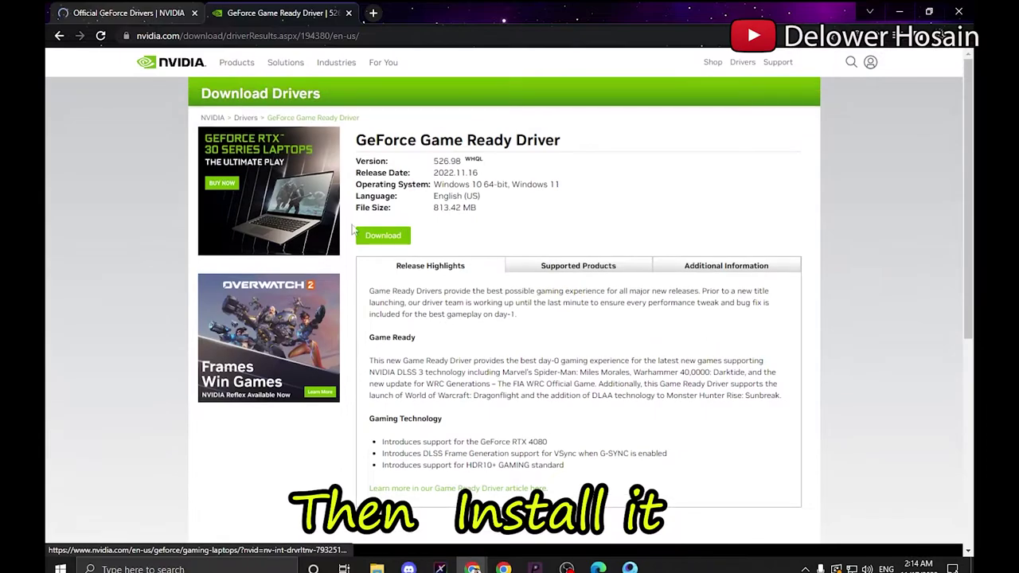
click(386, 236)
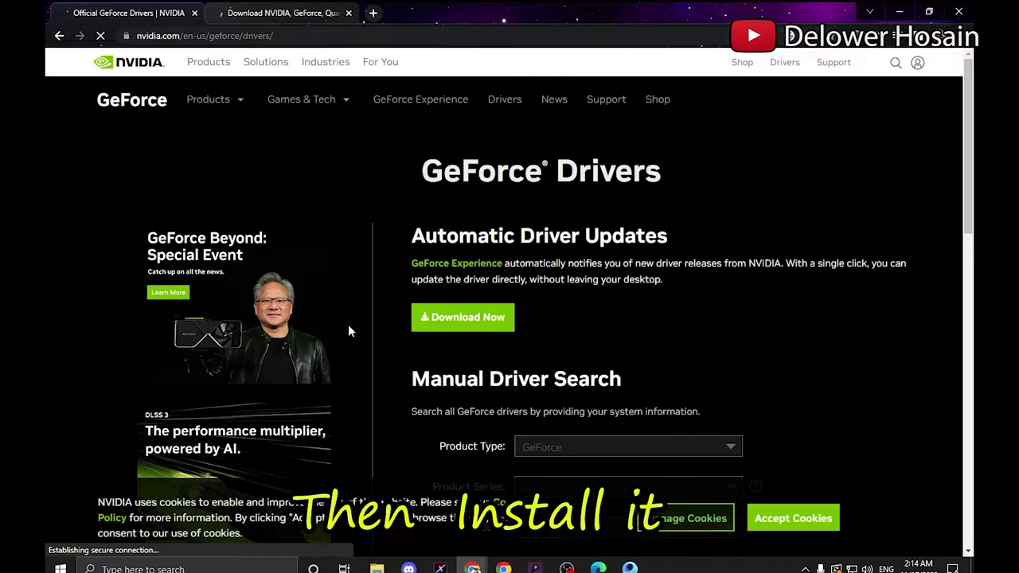
In the GeForce page's Manual Driver Search, set the product type to GeForce and the series to GeForce RTX 30 Series
scroll(588, 322, down, 2)
click(587, 322)
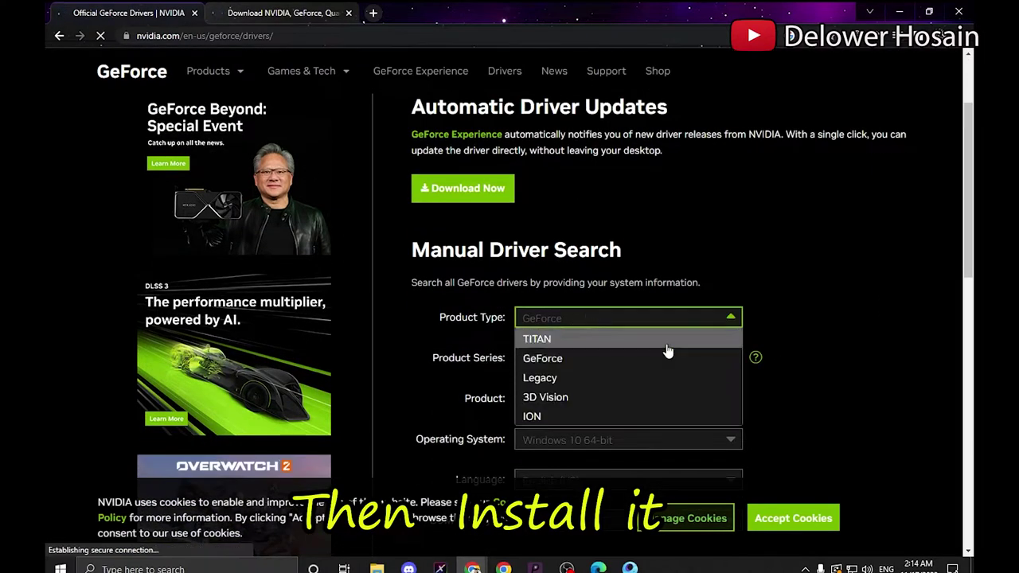
click(598, 362)
scroll(605, 303, down, 2)
click(613, 231)
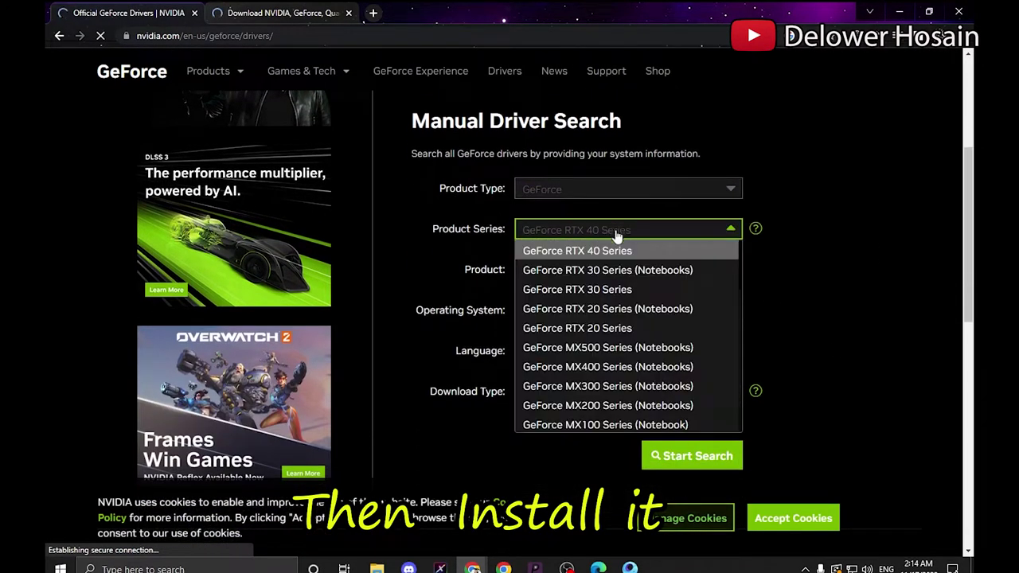
click(610, 289)
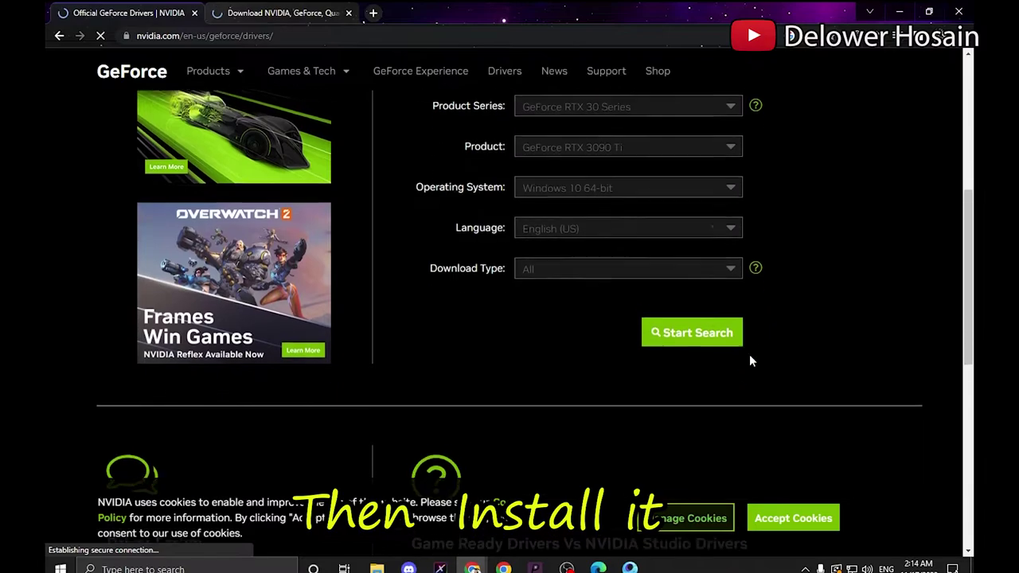
Choose GeForce RTX 3060 as the product and start the manual driver search
scroll(700, 327, up, 1)
click(625, 205)
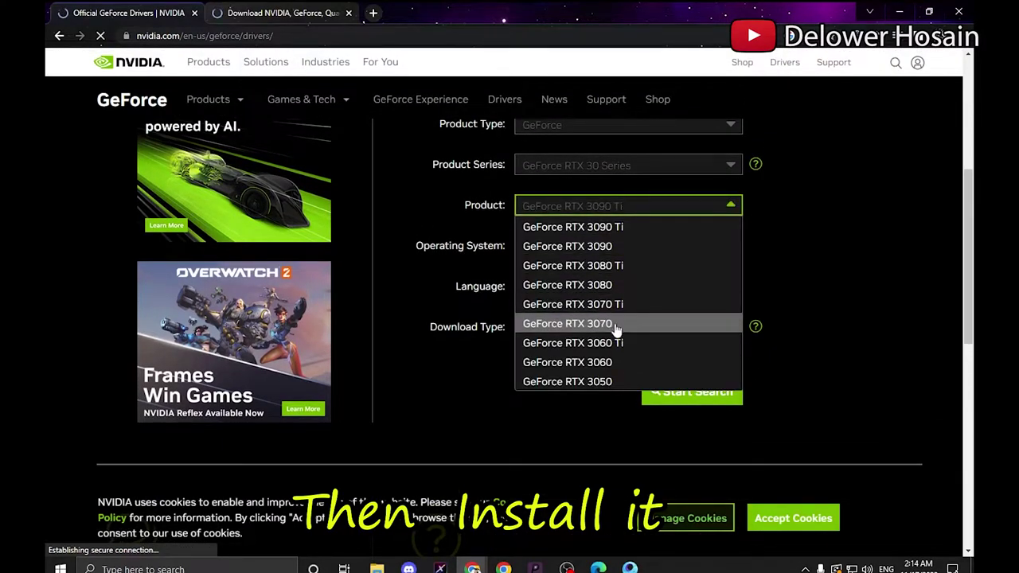
click(557, 362)
click(714, 391)
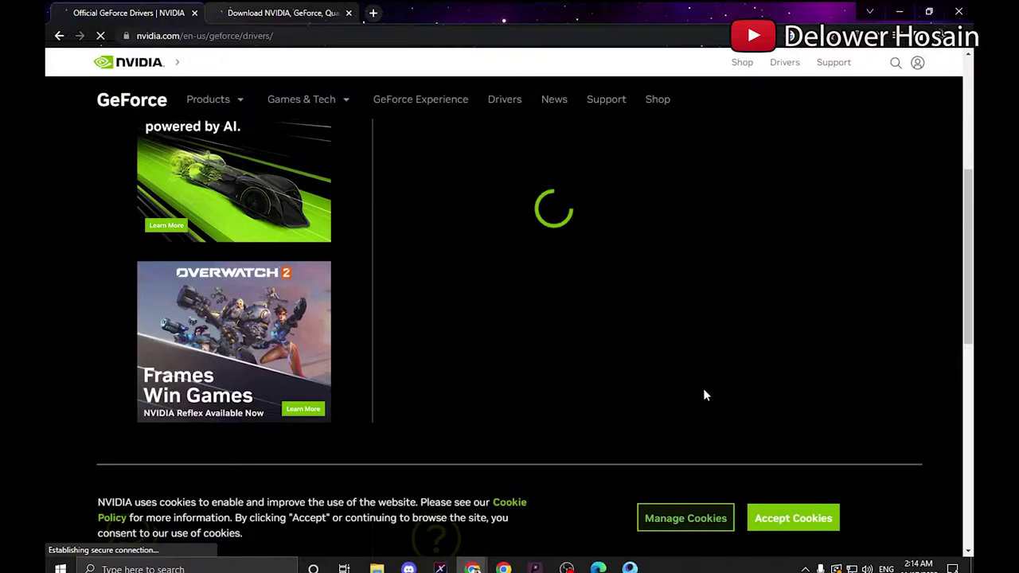
Accept the site's cookies, examine the Game Ready Driver entries in the driver results and decline push notifications
click(784, 519)
scroll(610, 369, down, 3)
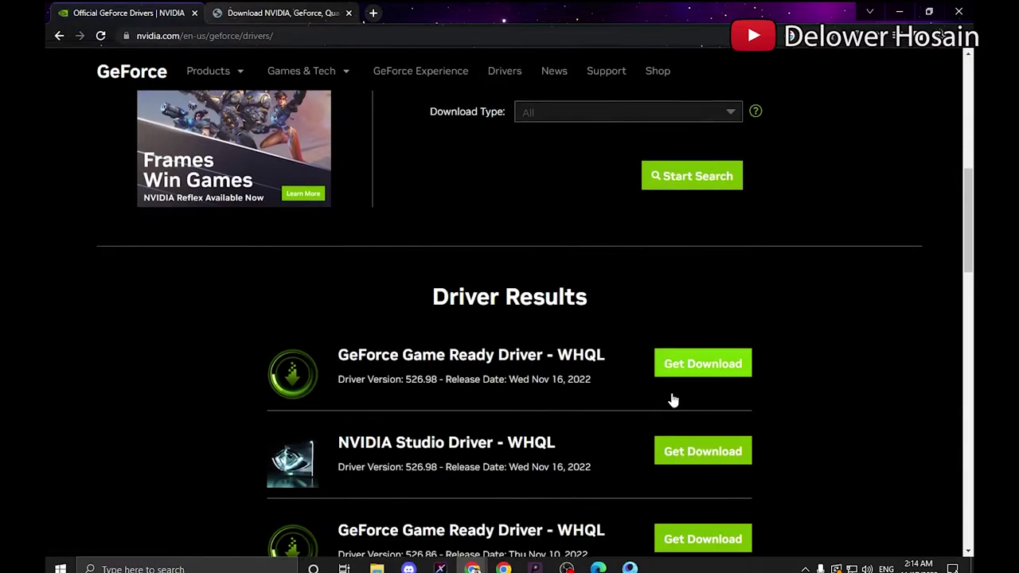
drag(337, 312, 605, 312)
click(603, 348)
scroll(602, 349, down, 2)
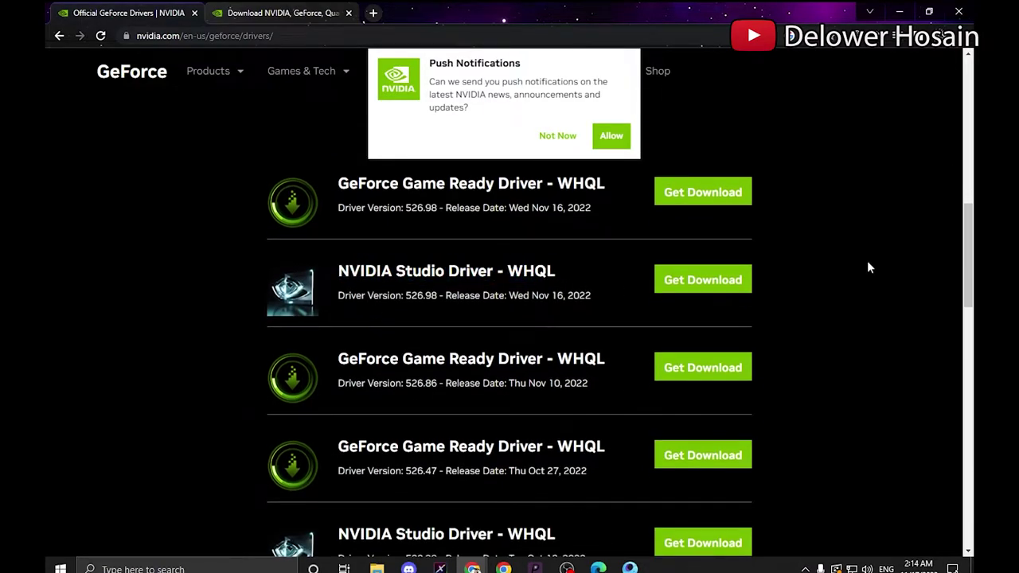
scroll(509, 350, up, 2)
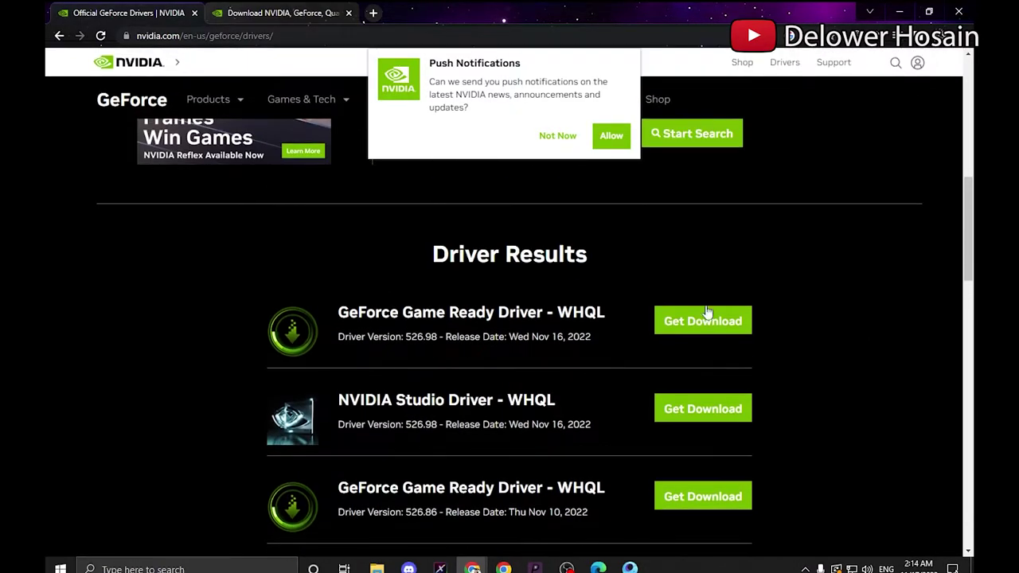
drag(345, 312, 750, 314)
click(756, 273)
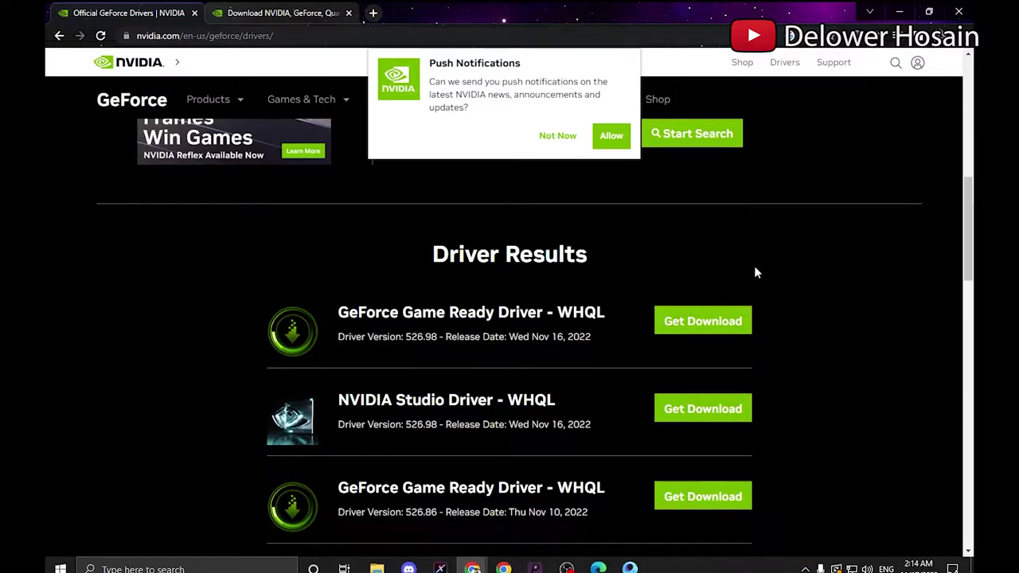
click(553, 135)
Minimise the browser and open NVIDIA Control Panel from the desktop
click(901, 10)
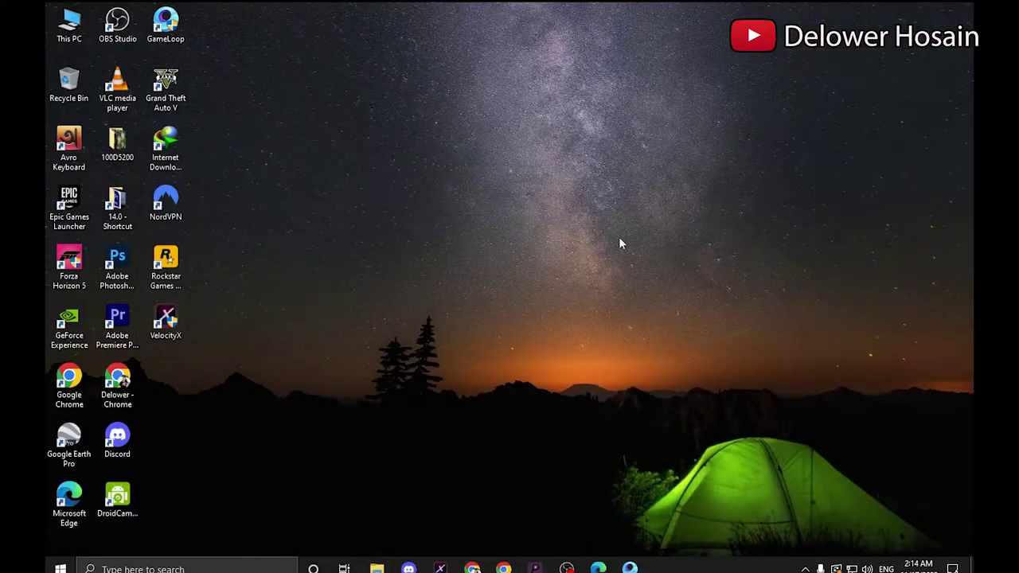
right_click(450, 207)
right_click(389, 143)
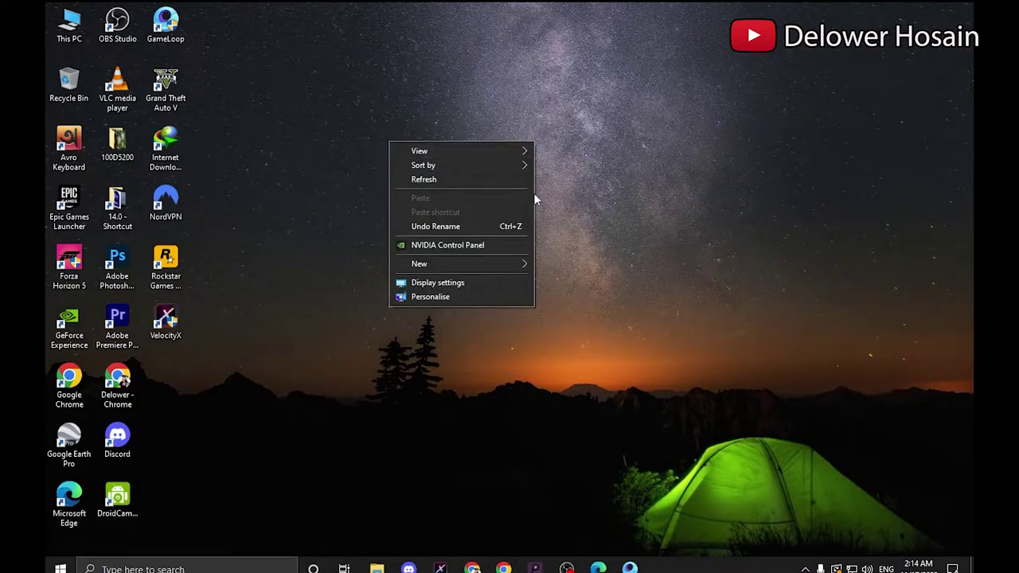
click(447, 246)
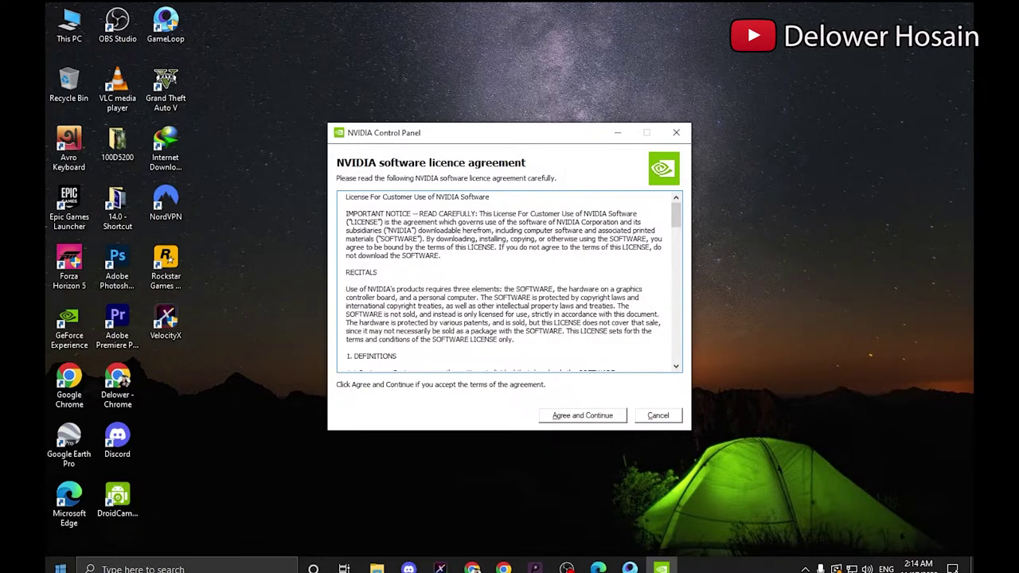
Open Microsoft Store and maximise its window
key(super)
click(287, 369)
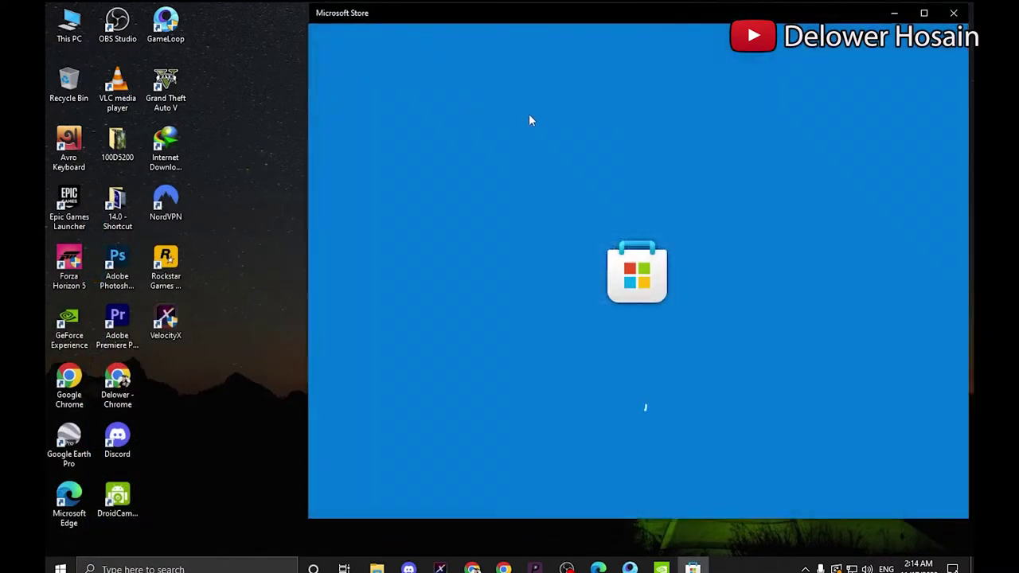
click(923, 12)
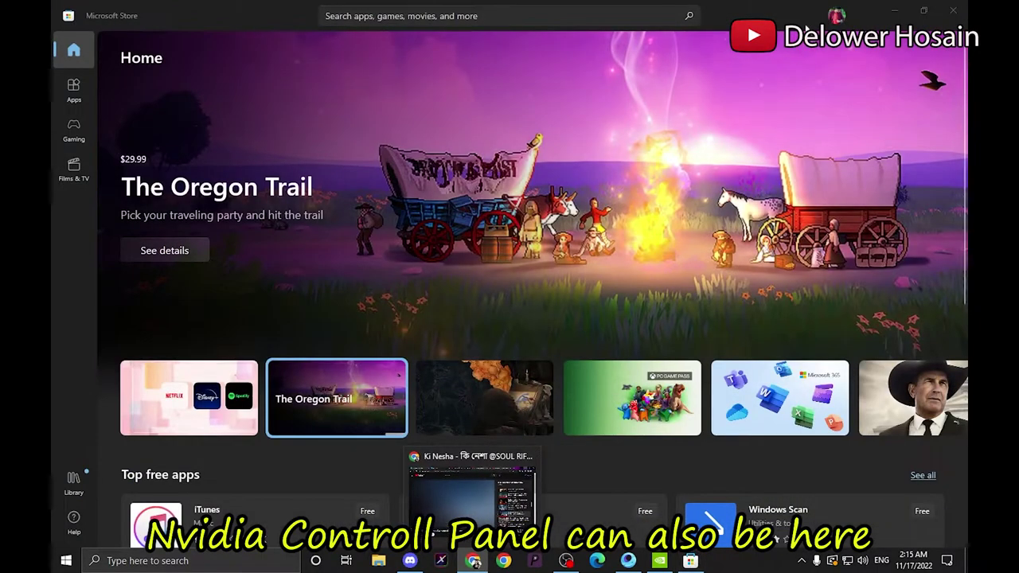
Search the store for "nividia", launch NVIDIA Control Panel from its product page and close the store
click(383, 16)
text(ni)
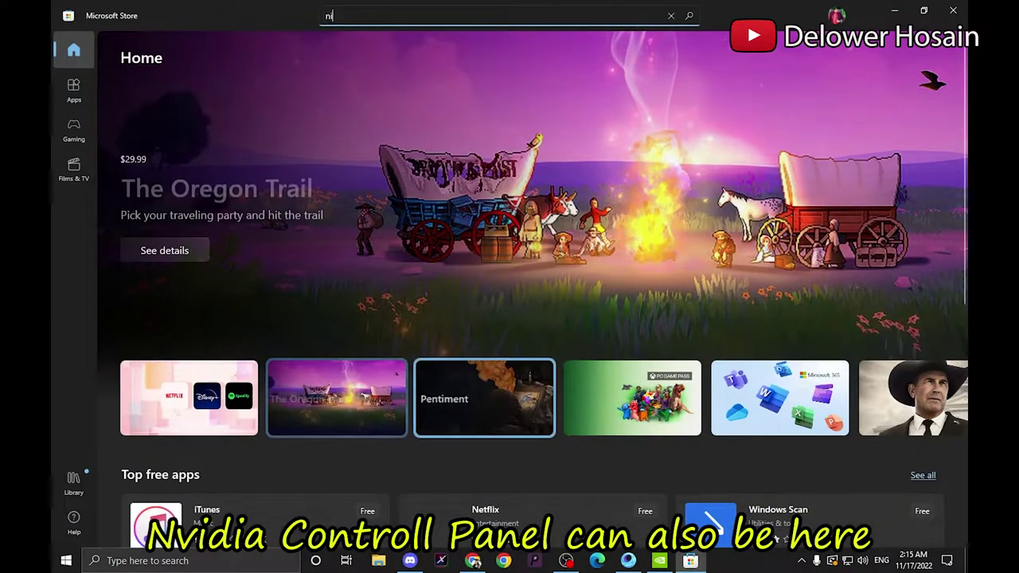
text(vidia)
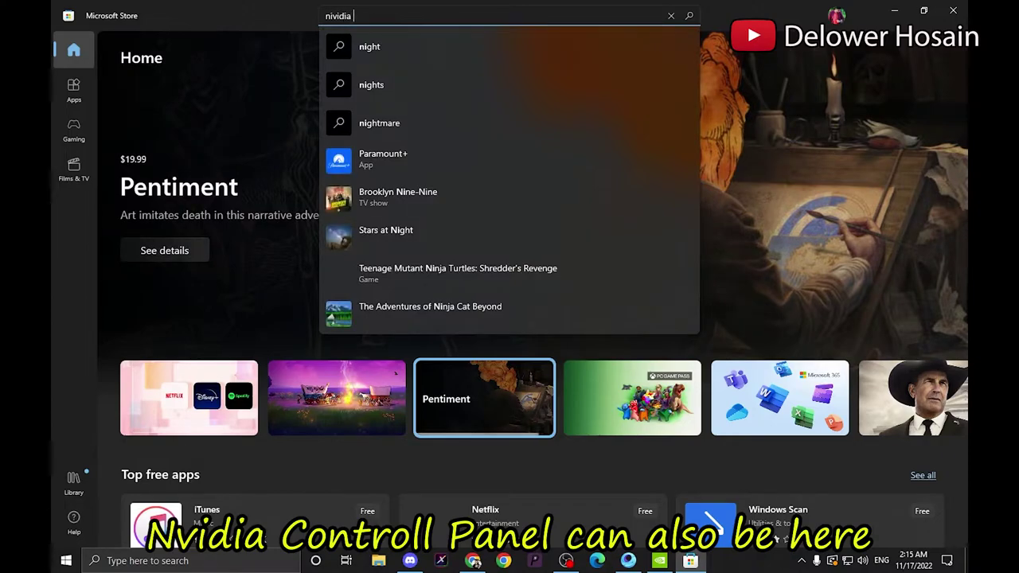
click(401, 45)
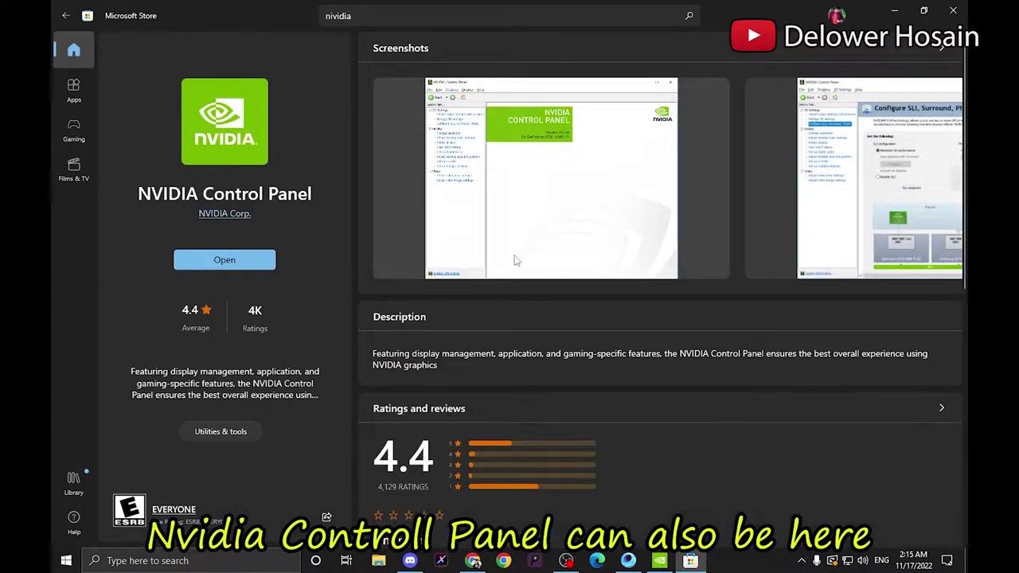
click(950, 178)
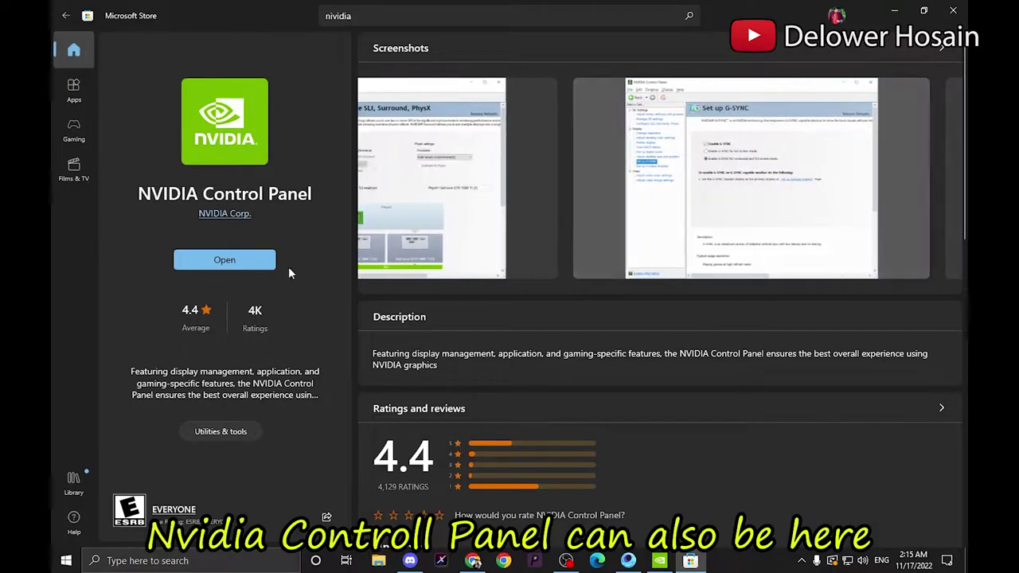
click(231, 262)
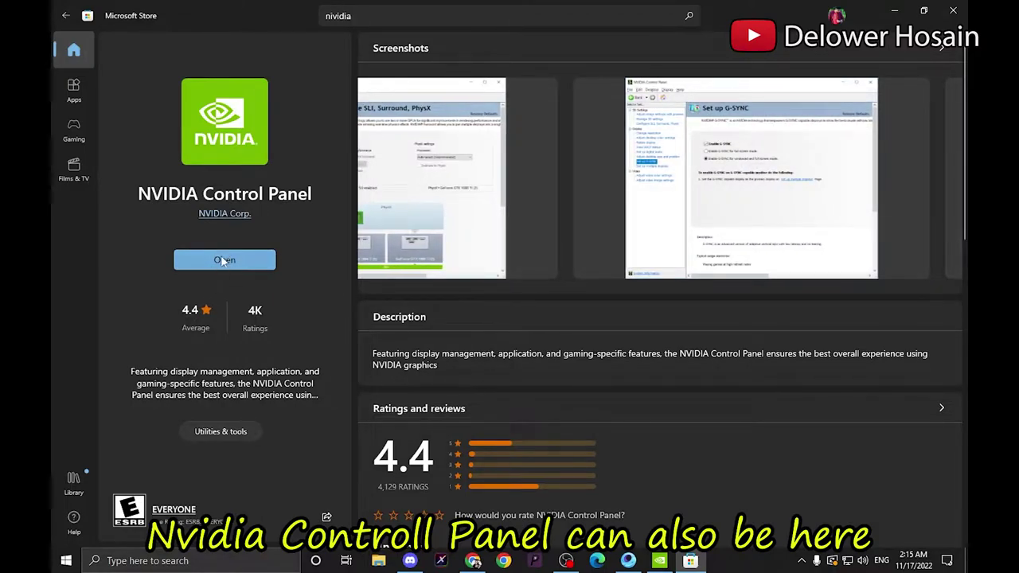
click(952, 10)
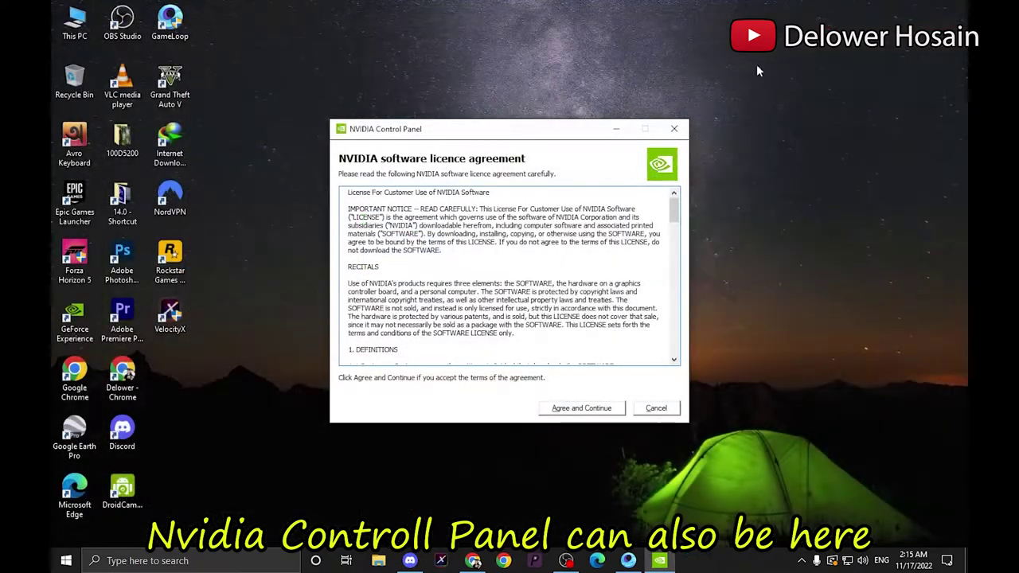
Go through the NVIDIA software licence agreement, accept it and move the control panel window toward the screen's centre
scroll(557, 382, down, 6)
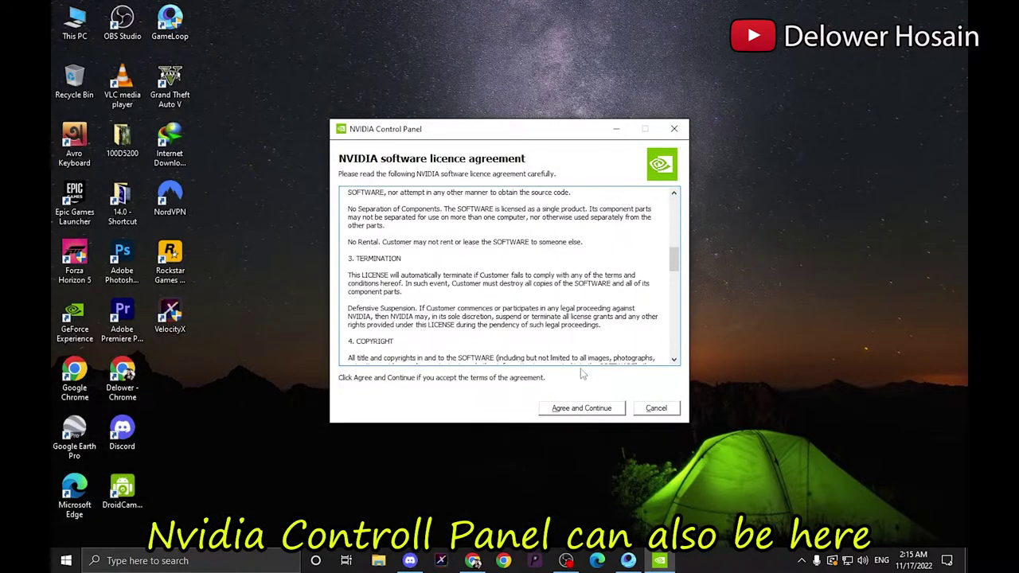
drag(678, 276, 677, 377)
click(580, 409)
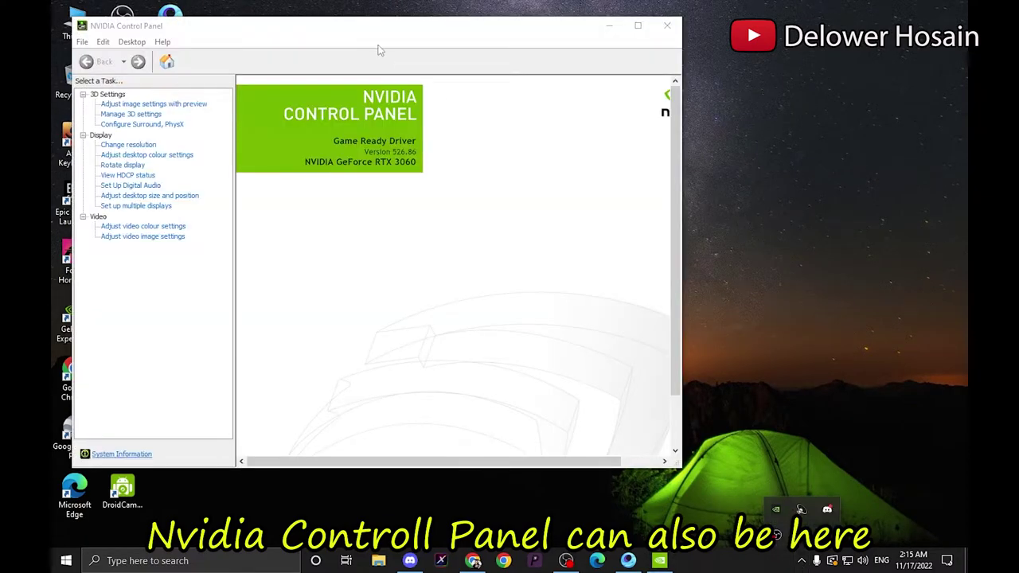
drag(379, 27, 467, 62)
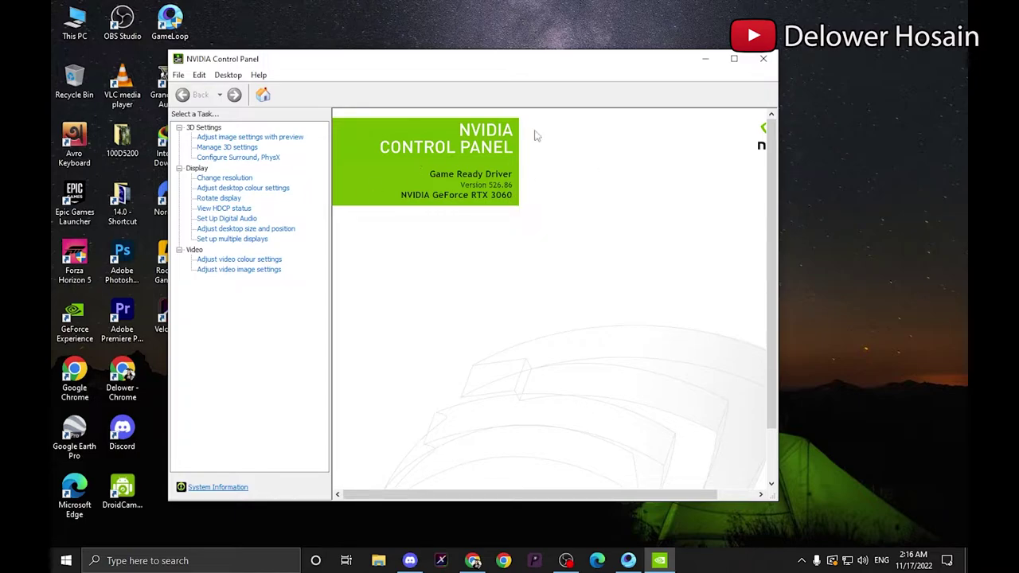
Under Adjust image settings with preview, choose "Use the advanced 3D image settings" and apply the change
click(230, 140)
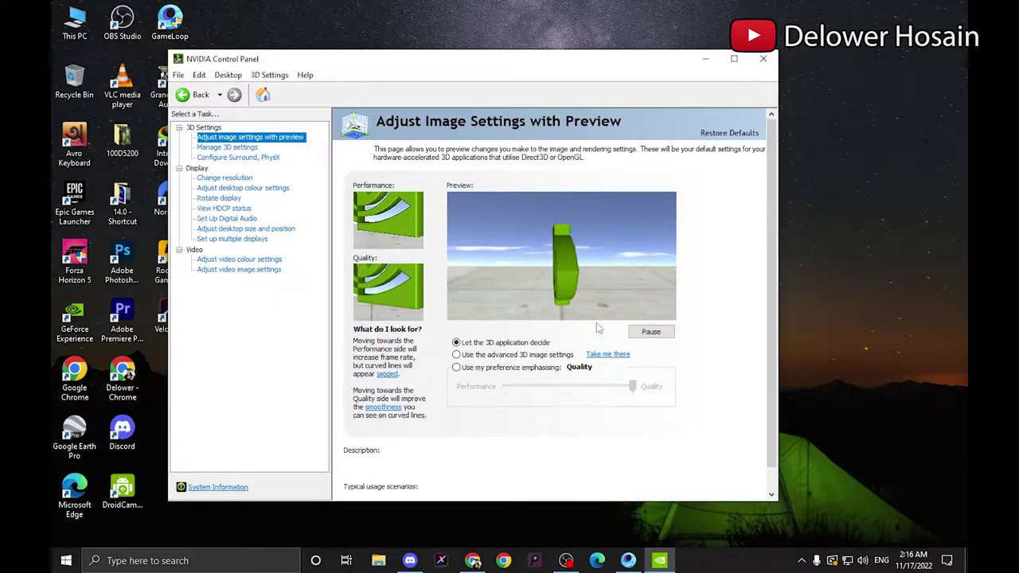
click(460, 355)
click(459, 367)
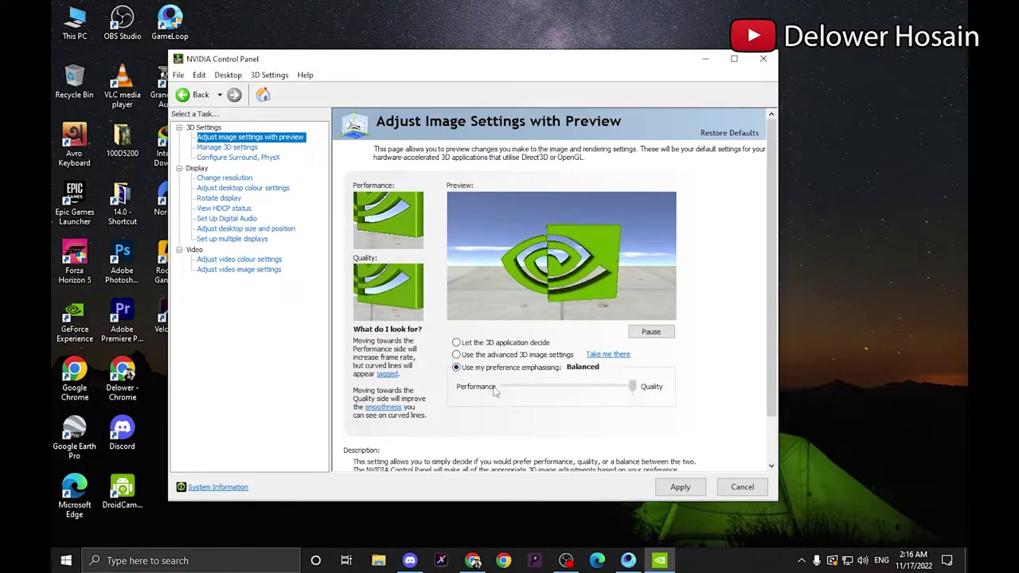
click(488, 357)
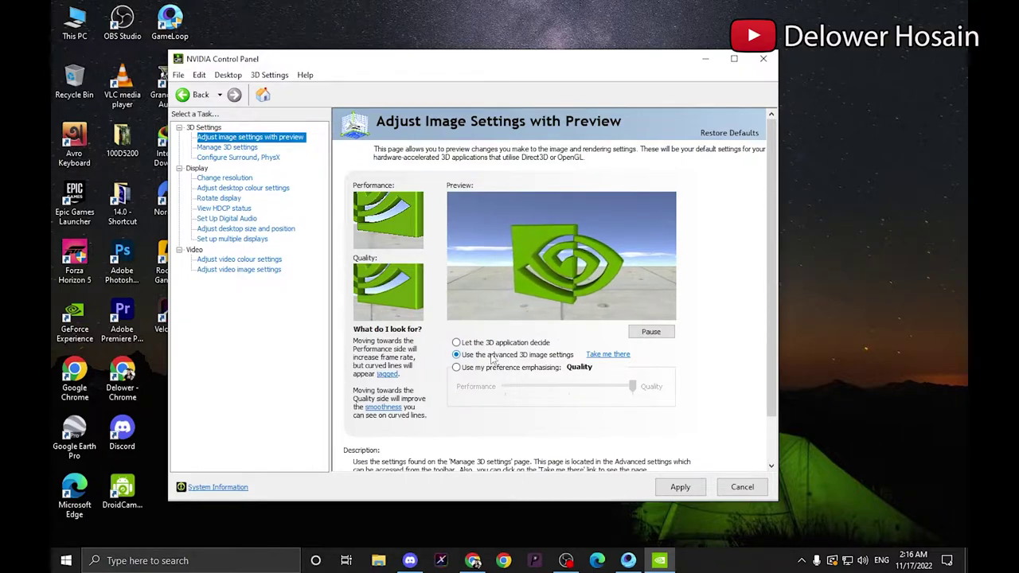
click(687, 480)
Open Manage 3D settings and look through the program-specific settings for Adobe Premiere and the list of customisable programs
click(227, 148)
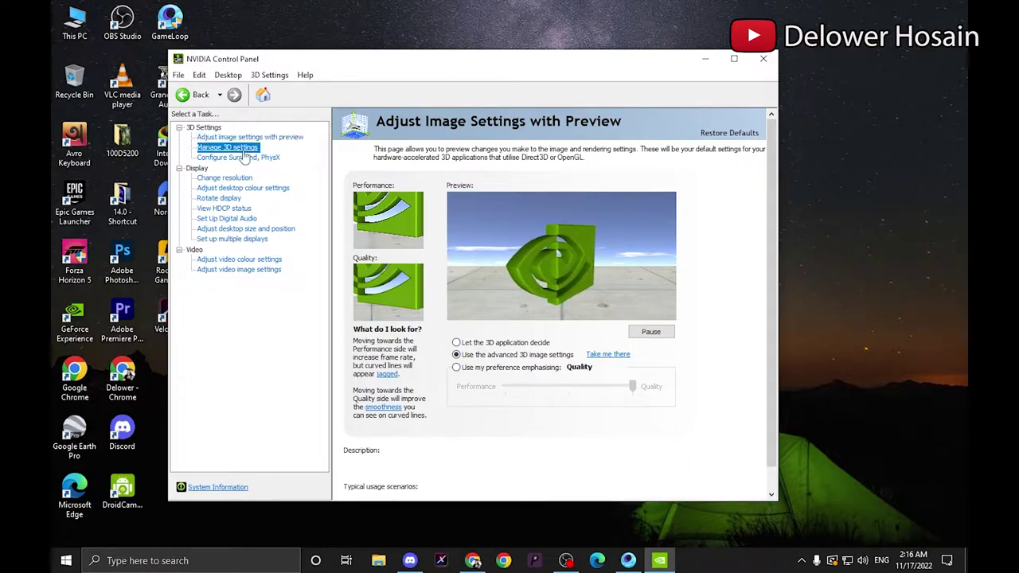
click(446, 208)
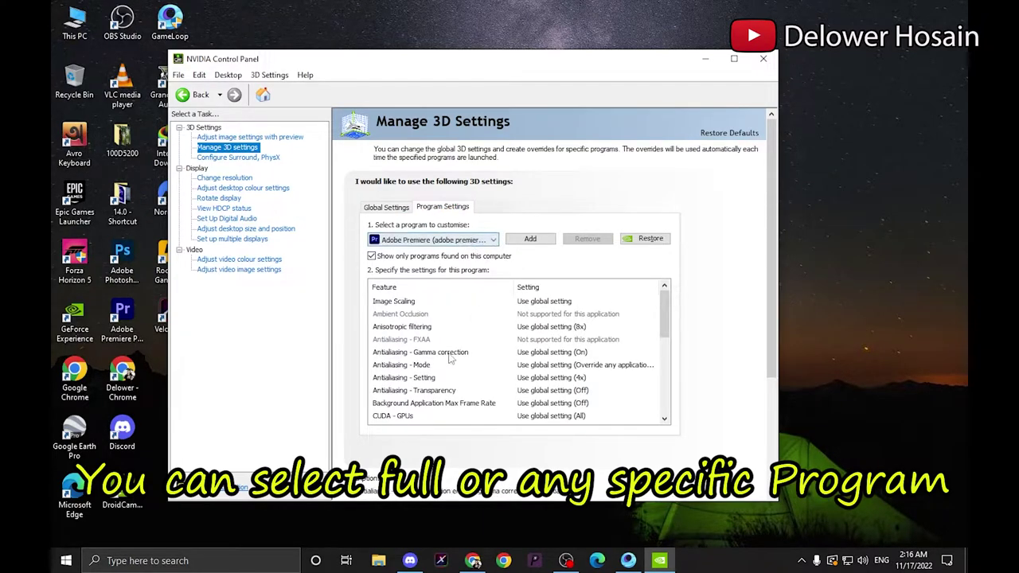
click(541, 314)
scroll(517, 351, down, 6)
click(423, 240)
scroll(469, 358, down, 3)
scroll(470, 358, up, 3)
click(561, 199)
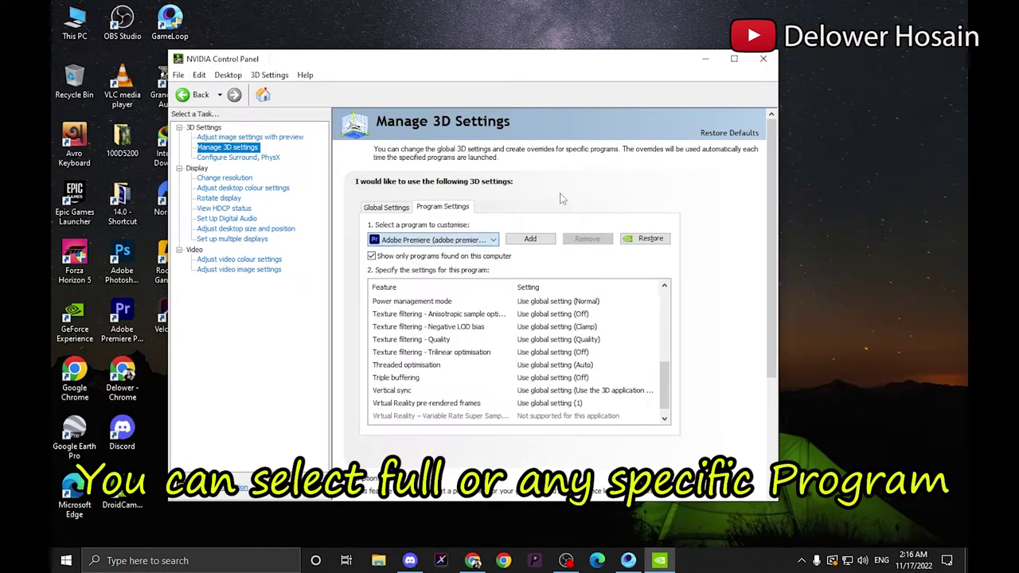
In the global 3D settings, confirm Off for both Image Scaling and Ambient Occlusion
click(386, 207)
click(507, 256)
click(540, 257)
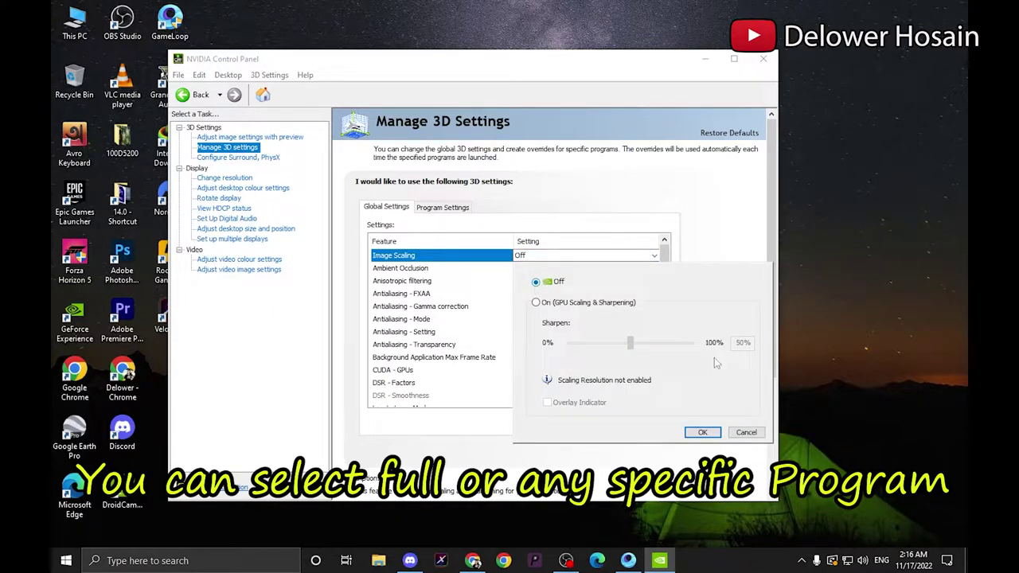
click(703, 434)
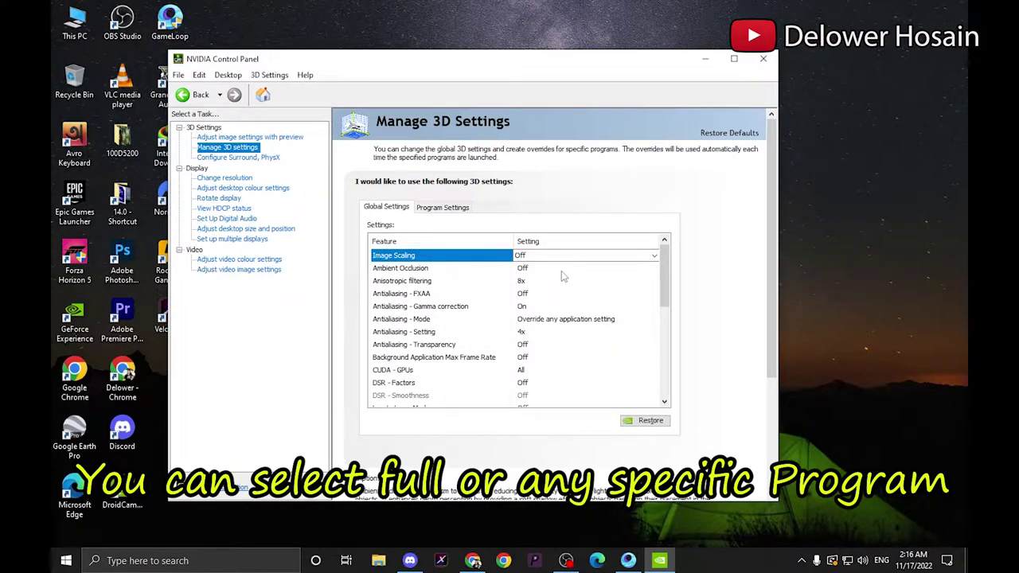
click(562, 271)
click(562, 271)
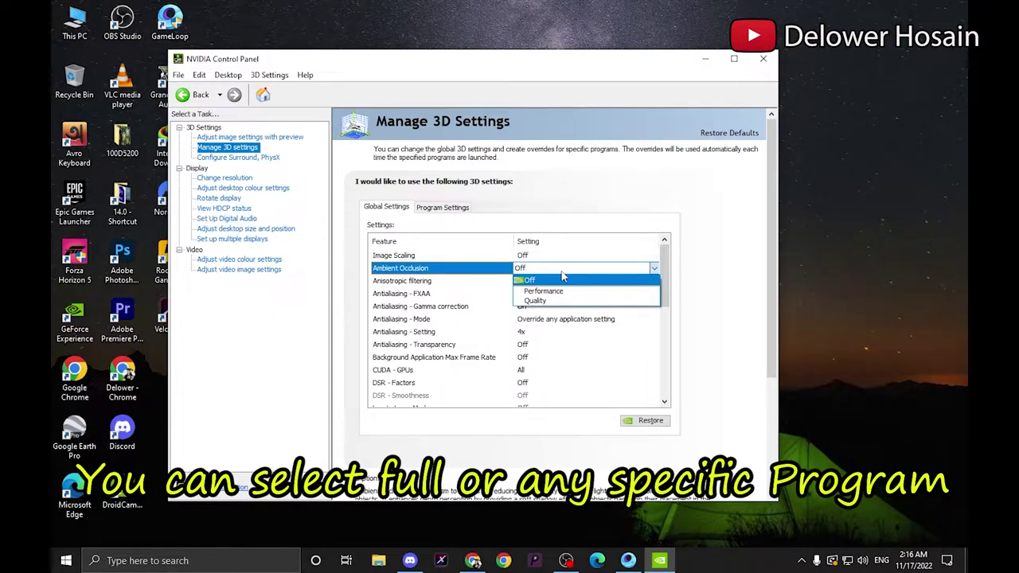
click(562, 279)
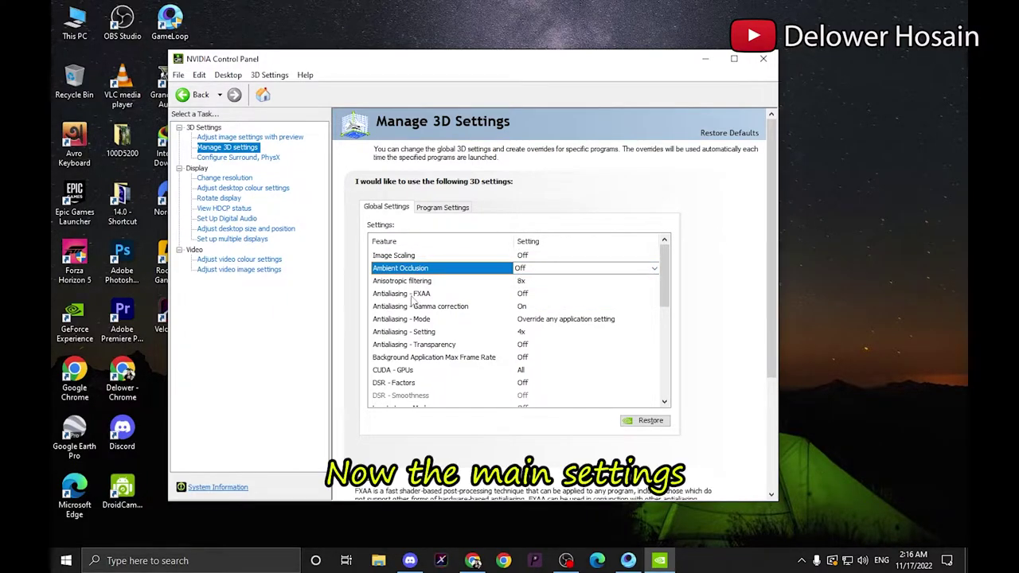
Confirm NVIDIA GeForce RTX 3060 for CUDA - GPUs and keep Antialiasing - Setting at 4x
click(527, 374)
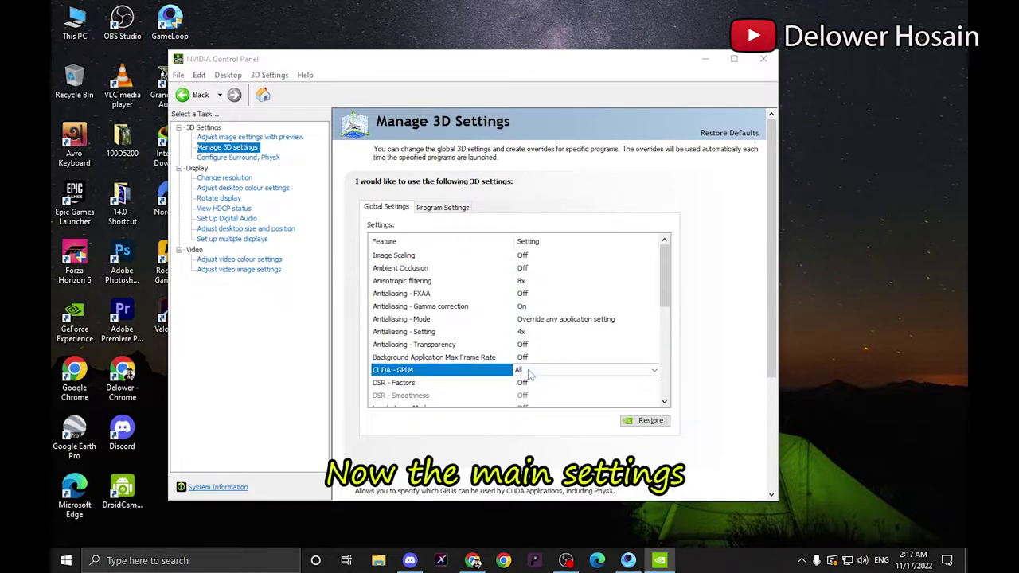
click(528, 374)
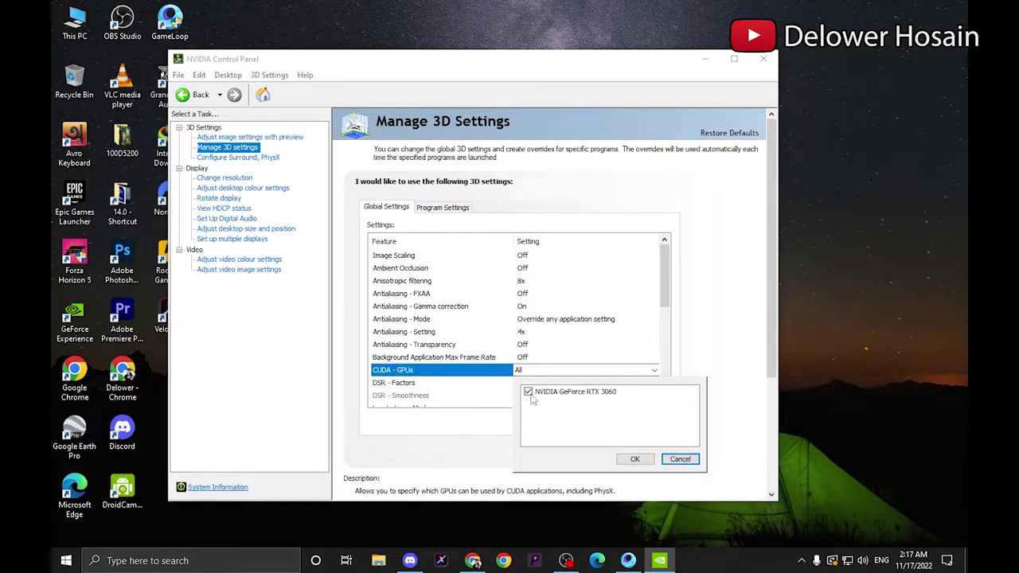
click(635, 460)
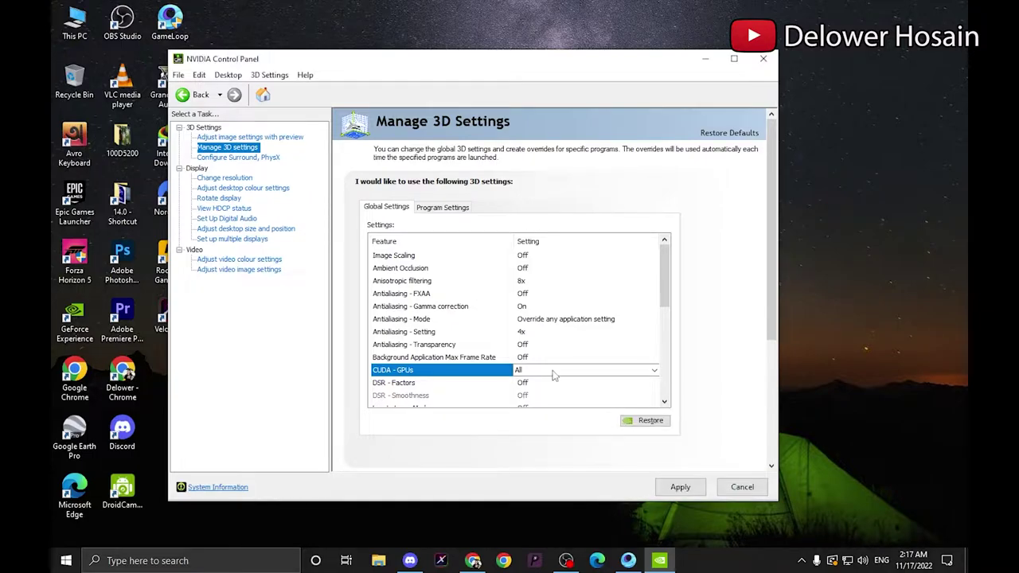
click(531, 335)
click(535, 335)
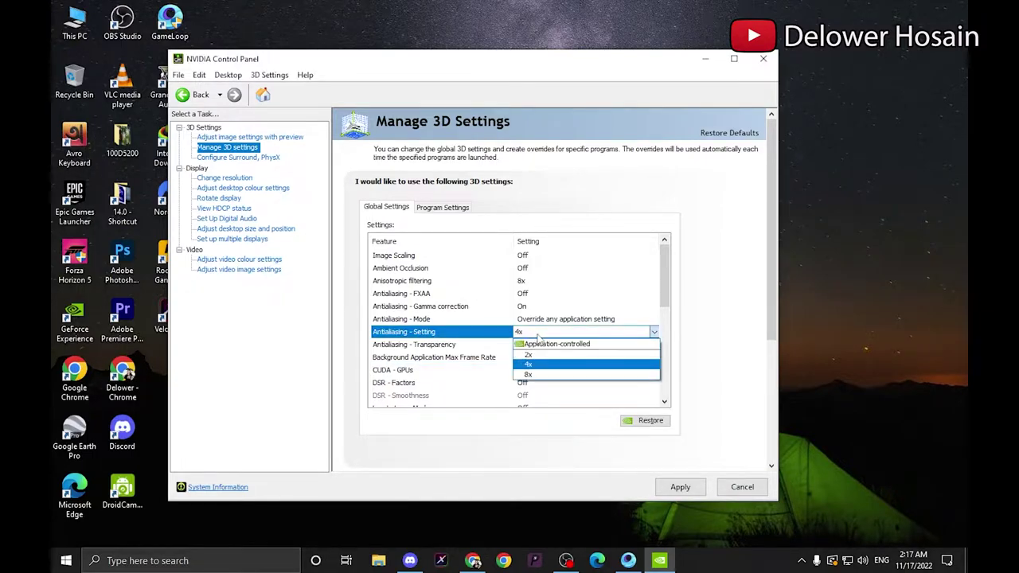
click(544, 338)
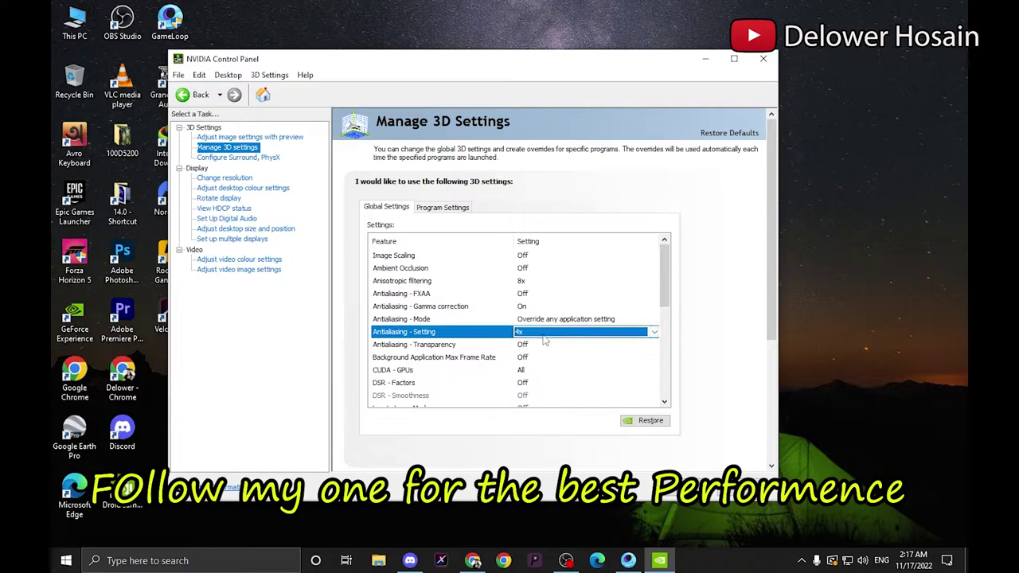
Set Antialiasing - Gamma correction to On in the global settings
drag(667, 294, 667, 305)
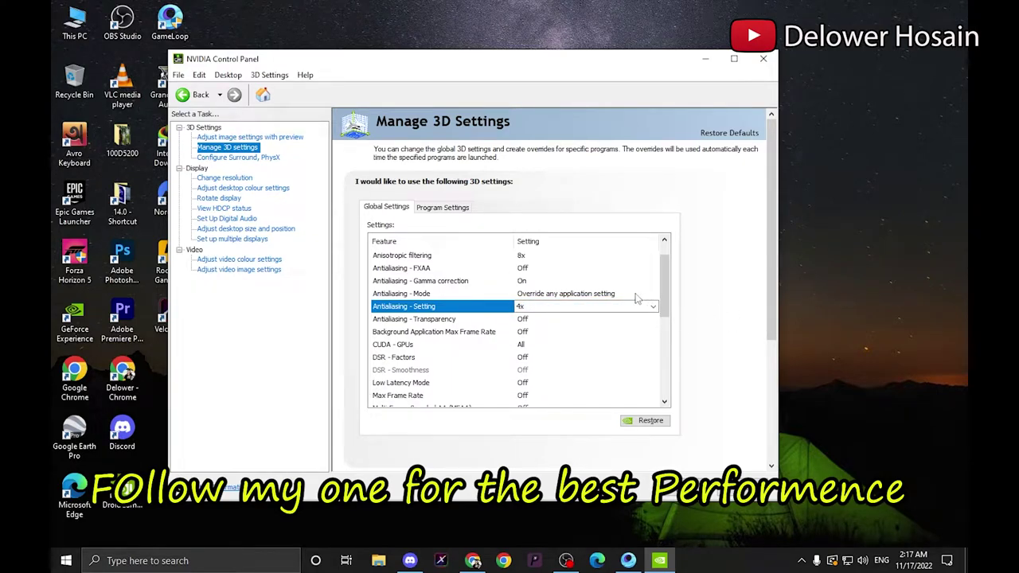
click(533, 282)
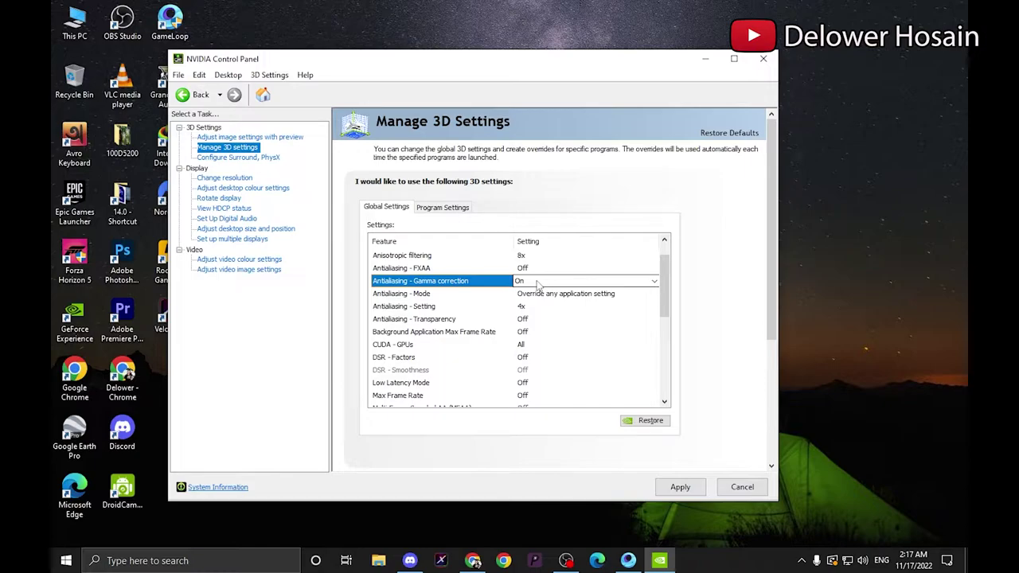
click(537, 283)
click(529, 294)
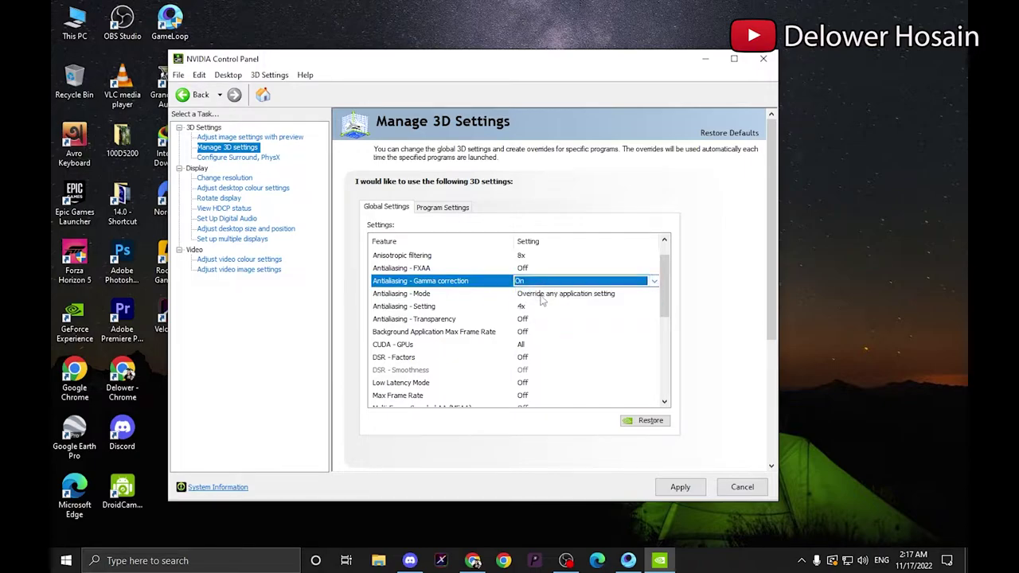
Set Background Application Max Frame Rate and Antialiasing - Transparency to Off
scroll(550, 347, down, 1)
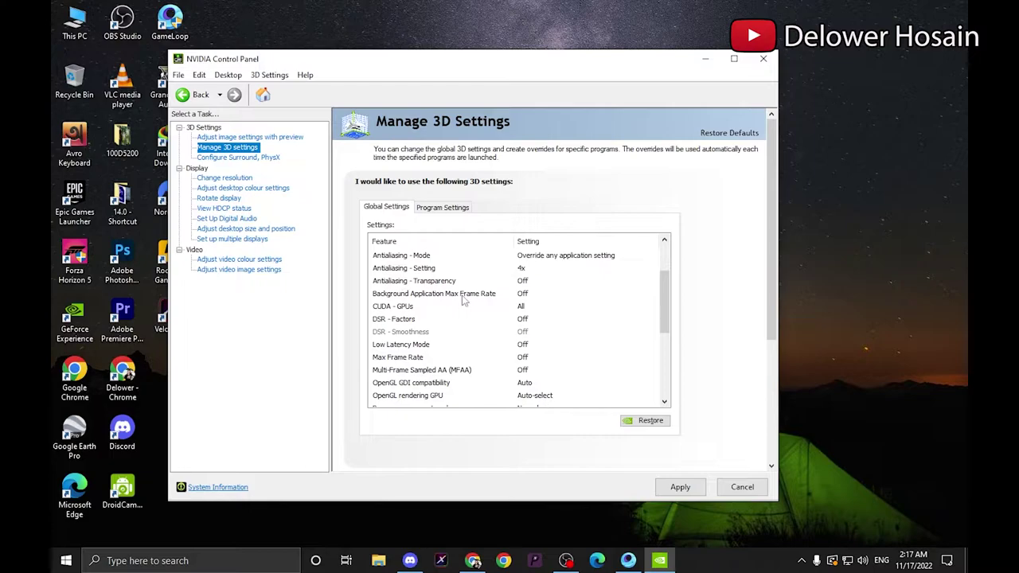
click(483, 299)
click(551, 296)
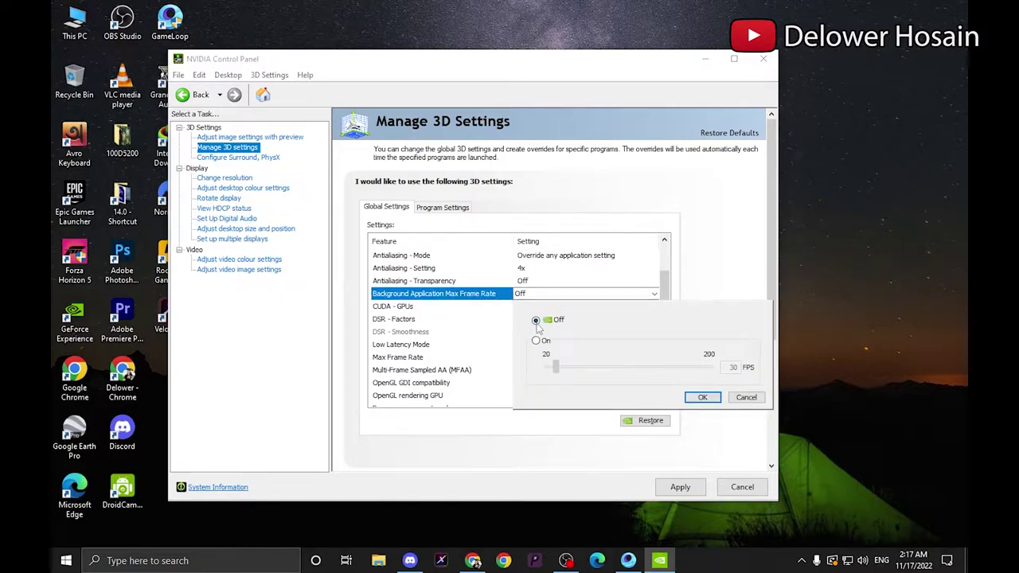
click(704, 400)
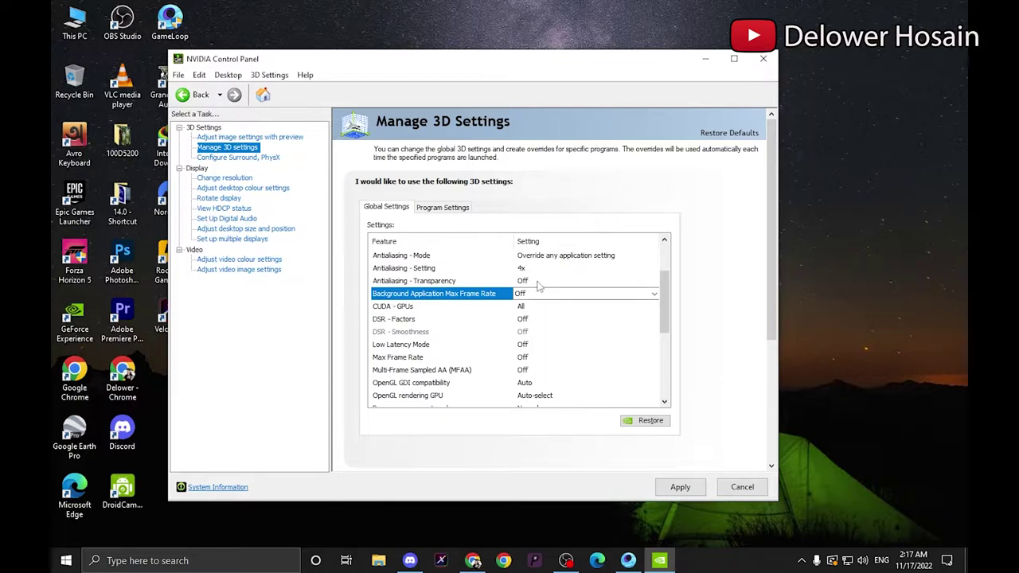
click(538, 282)
click(539, 285)
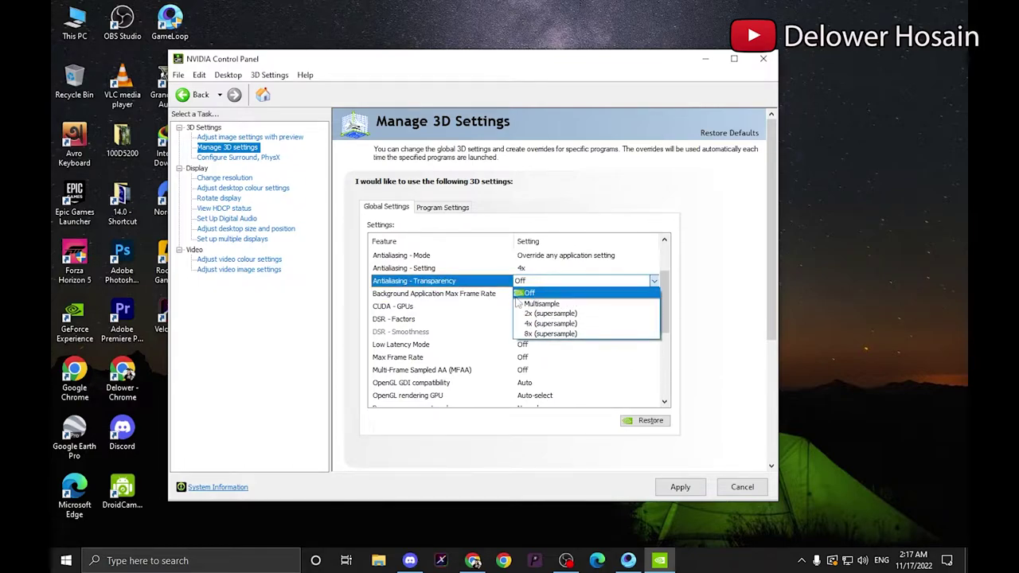
click(535, 293)
Set Low Latency Mode to On in the global settings
scroll(649, 312, down, 3)
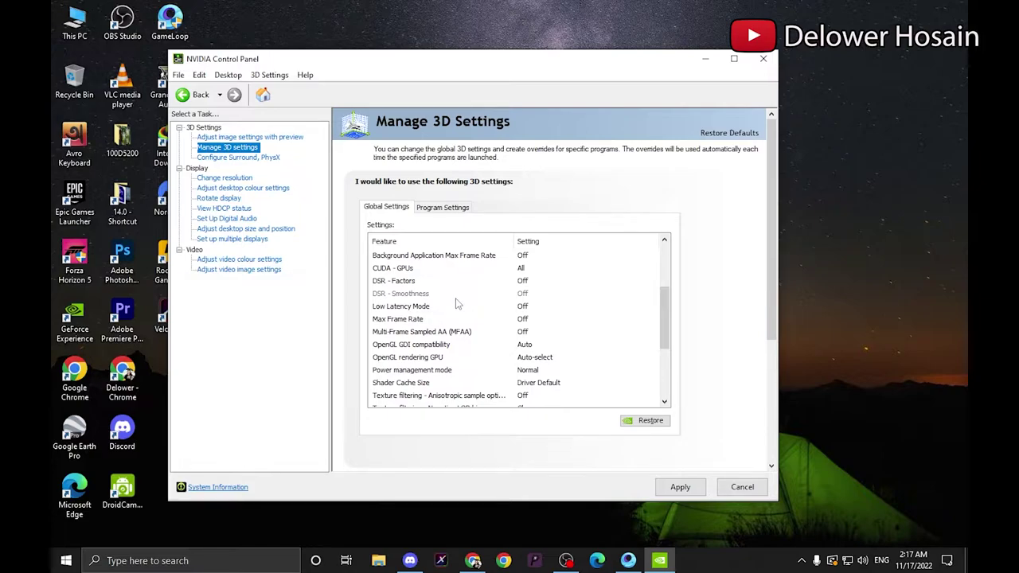
click(532, 307)
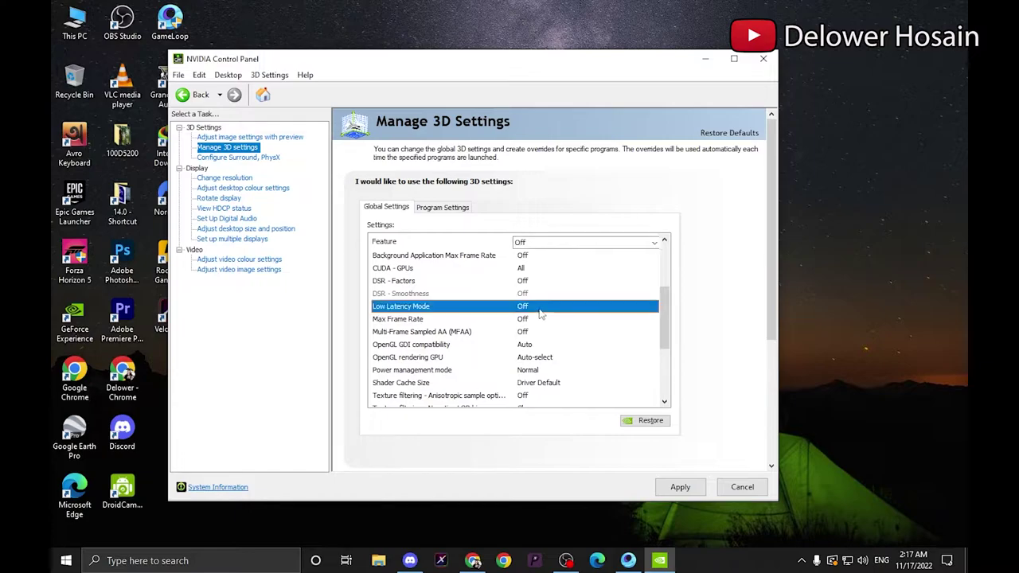
click(540, 308)
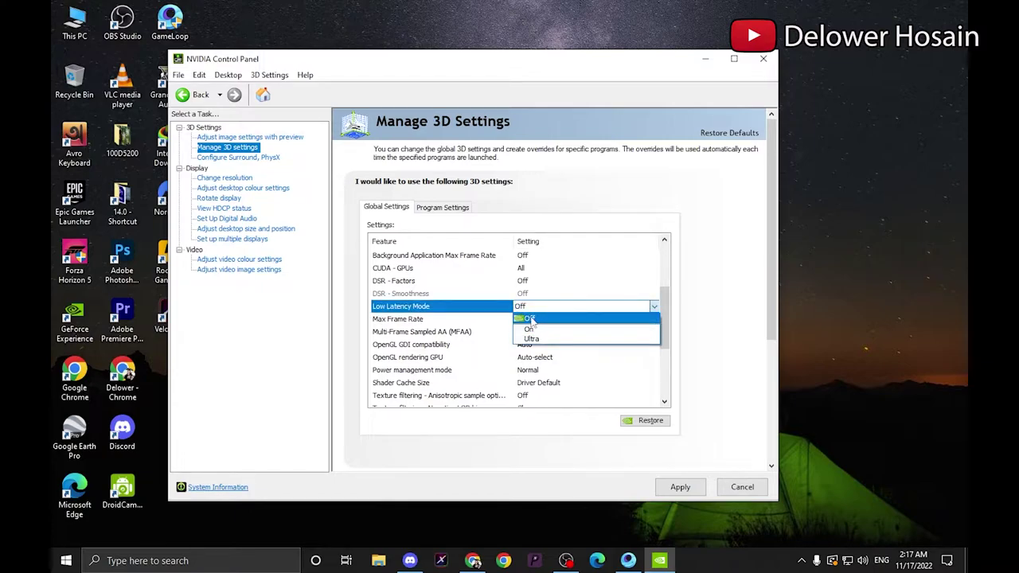
click(539, 328)
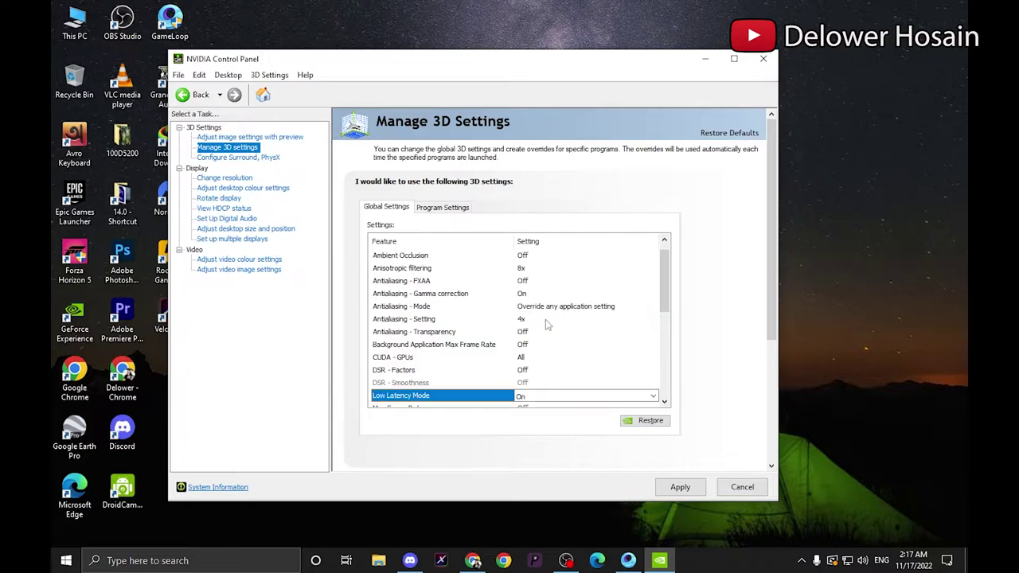
Choose NVIDIA GeForce RTX 3060 as the OpenGL rendering GPU
drag(670, 285, 667, 326)
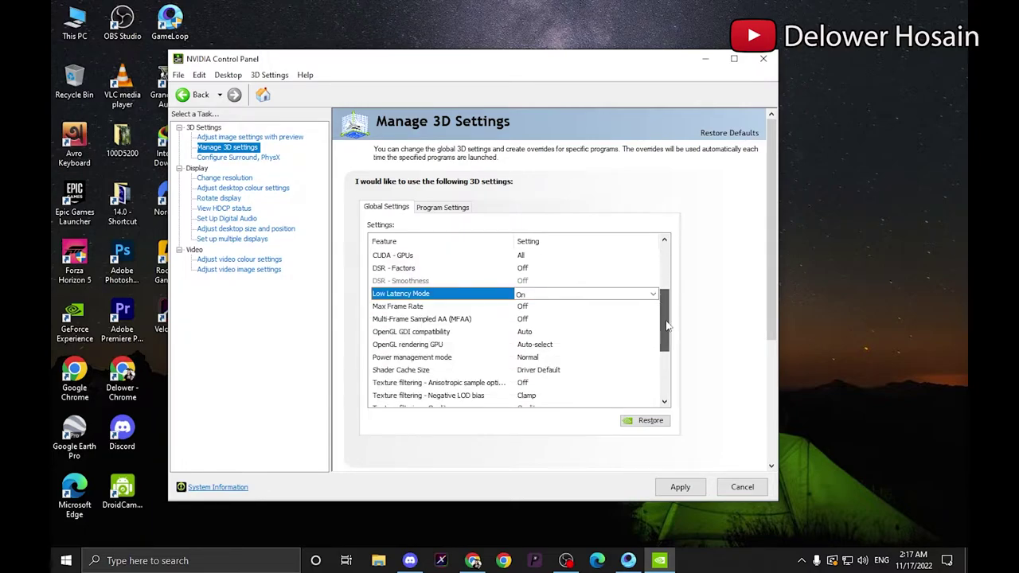
click(533, 344)
click(542, 345)
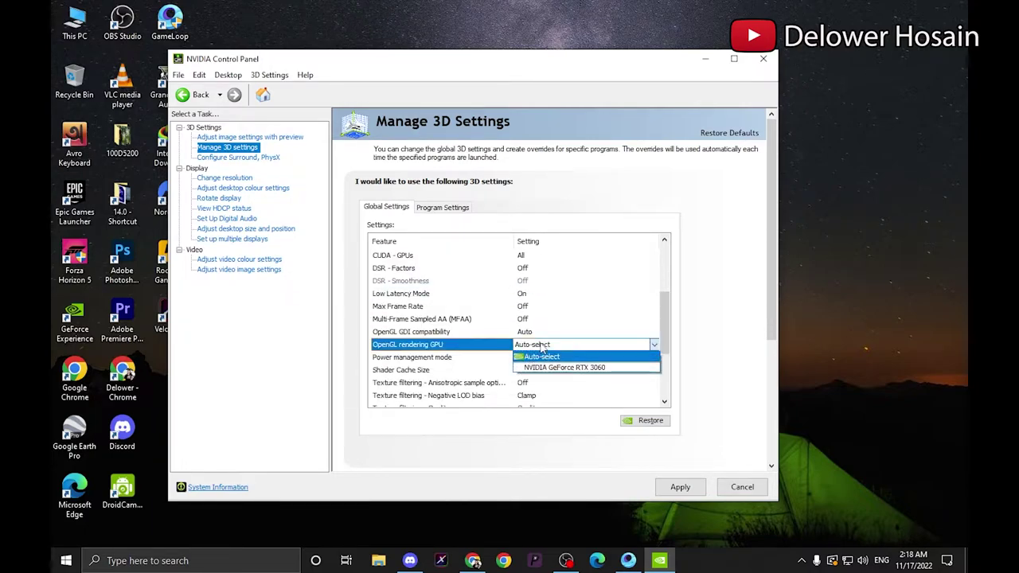
click(542, 346)
click(542, 345)
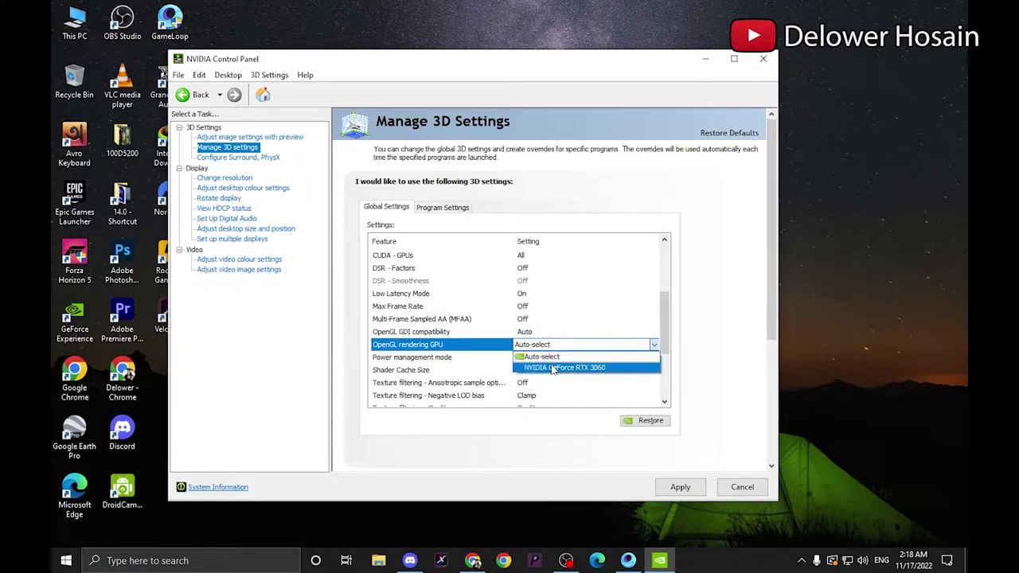
click(562, 369)
Set Power management mode to Normal in the global settings
scroll(573, 371, down, 2)
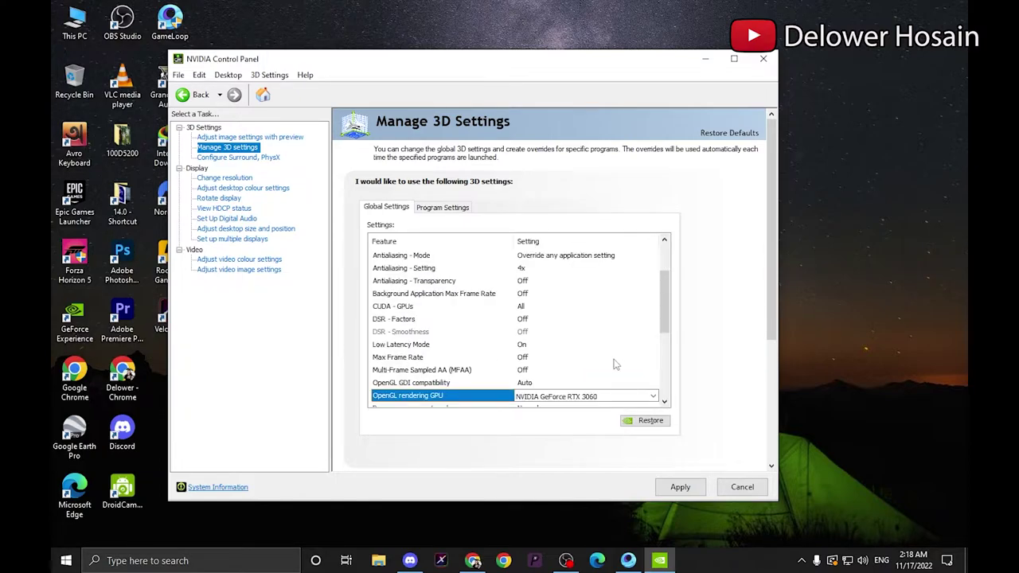
drag(664, 309, 660, 336)
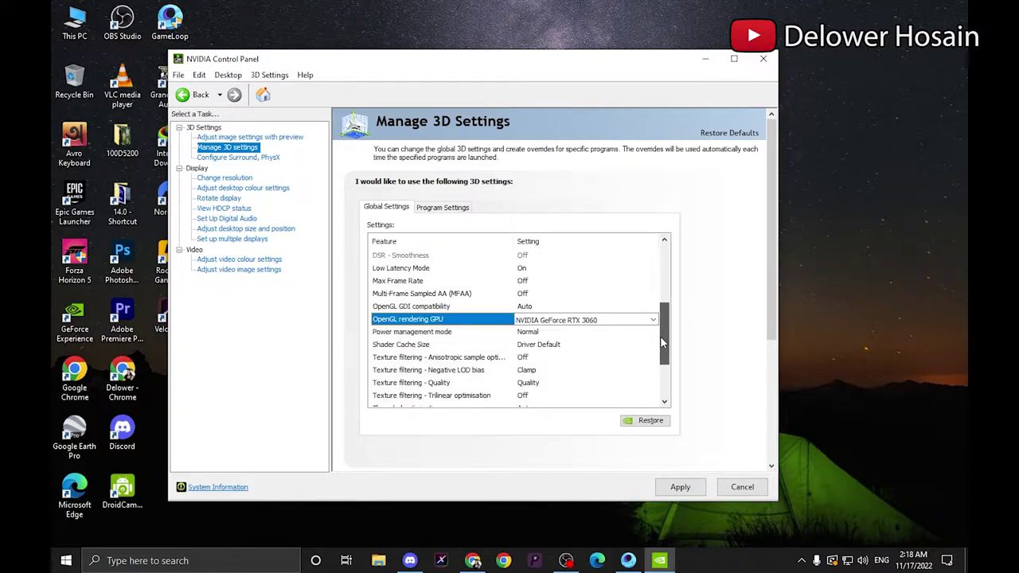
click(548, 333)
click(547, 333)
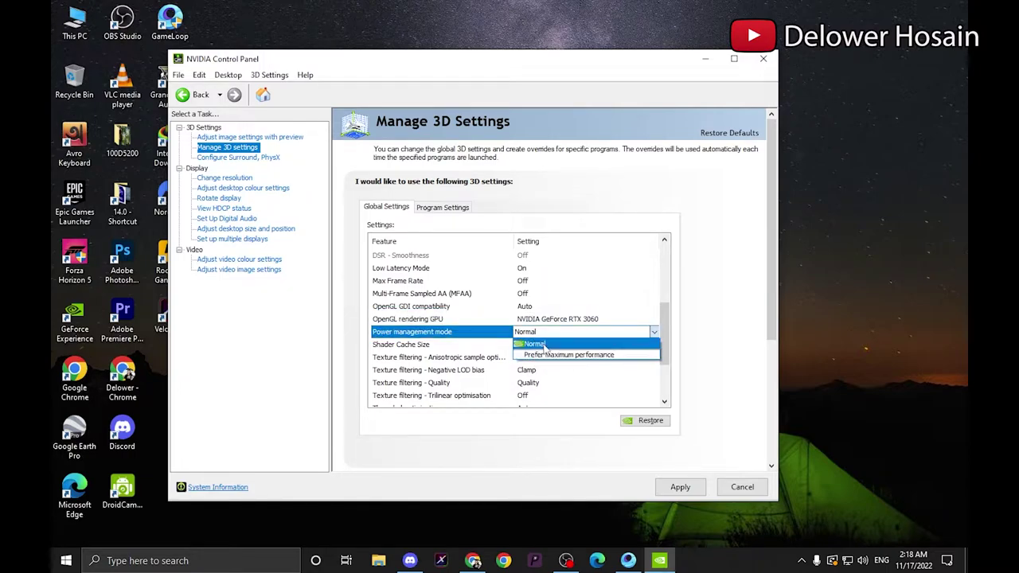
click(546, 345)
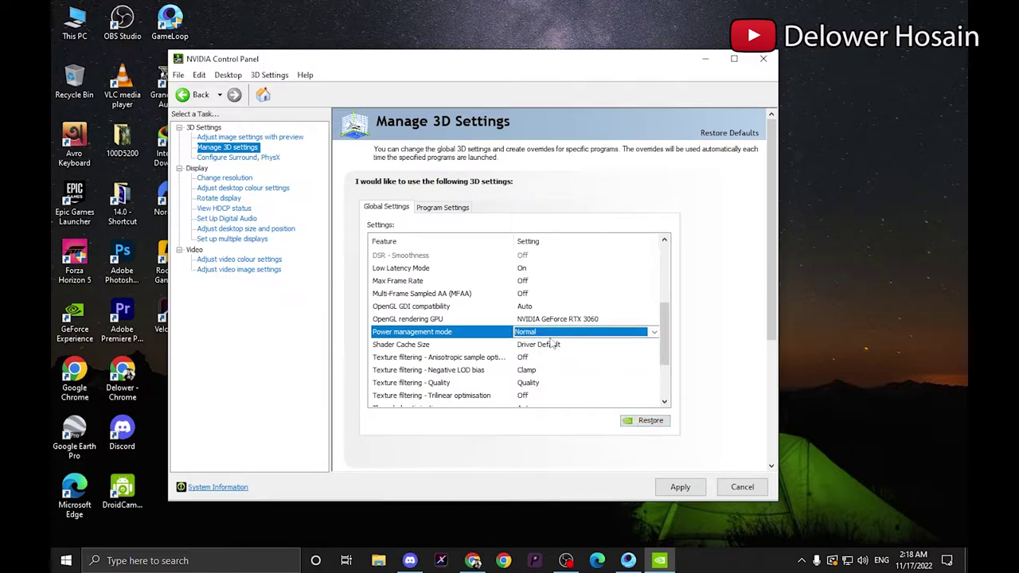
Set Texture filtering - Quality to High performance
scroll(672, 334, down, 1)
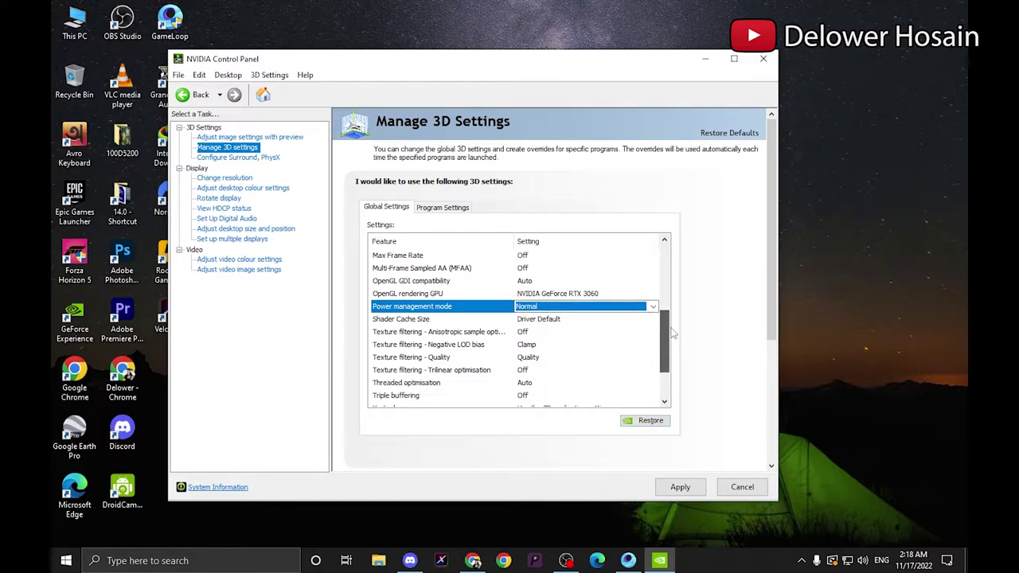
scroll(672, 335, down, 2)
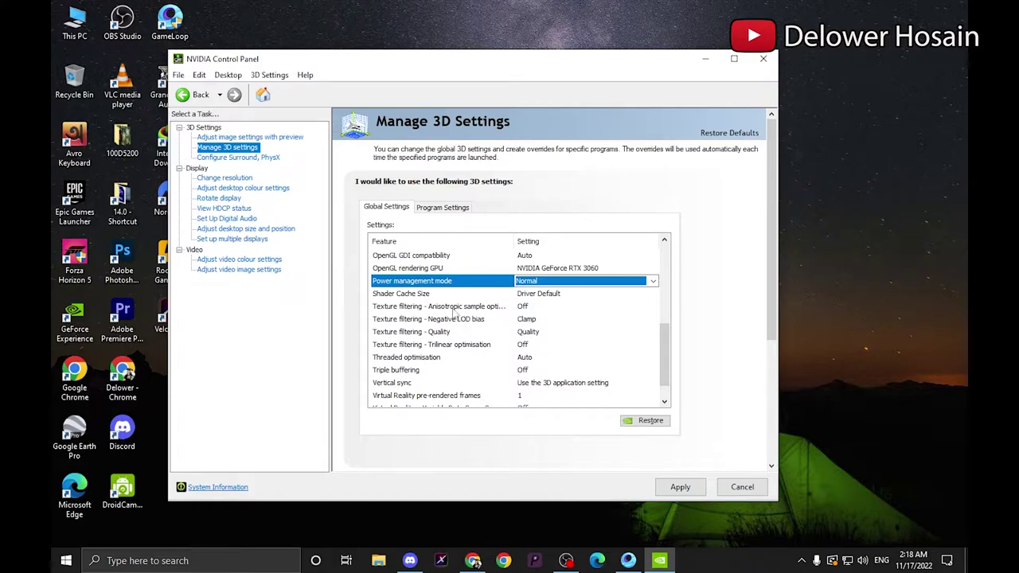
click(525, 323)
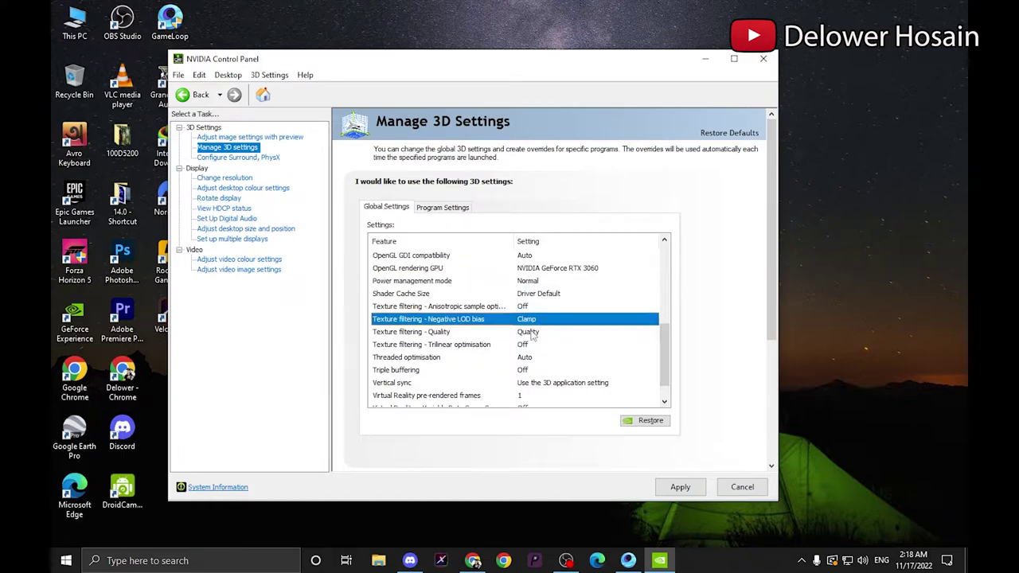
click(540, 334)
click(543, 333)
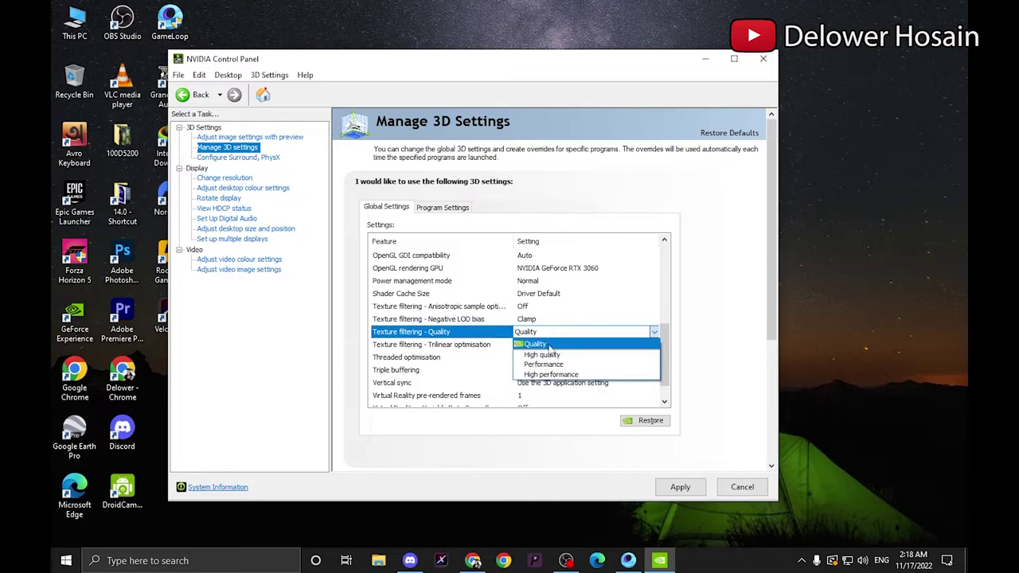
click(551, 374)
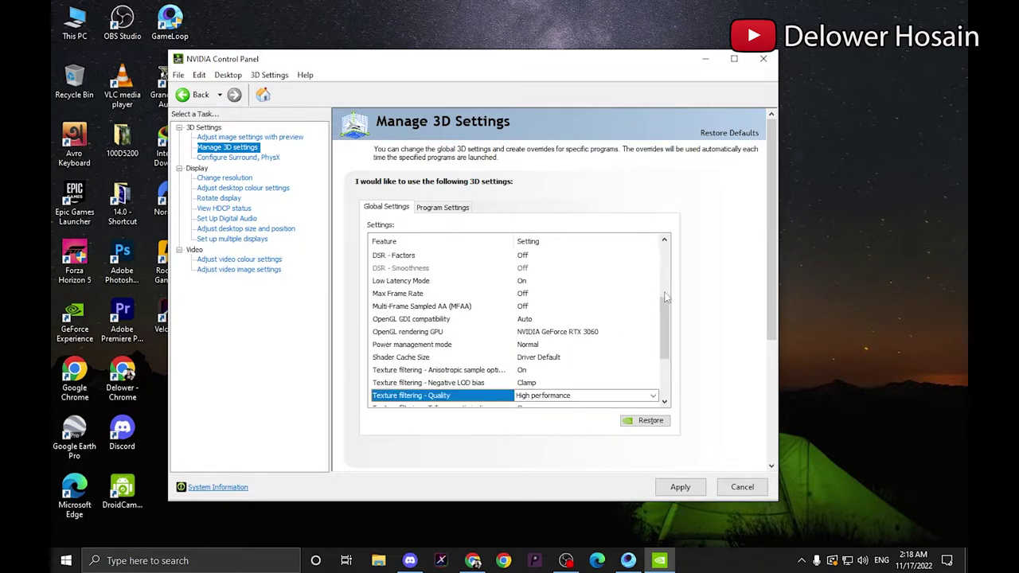
Choose Use the 3D application setting for Vertical sync and apply the global 3D settings
drag(663, 323, 661, 348)
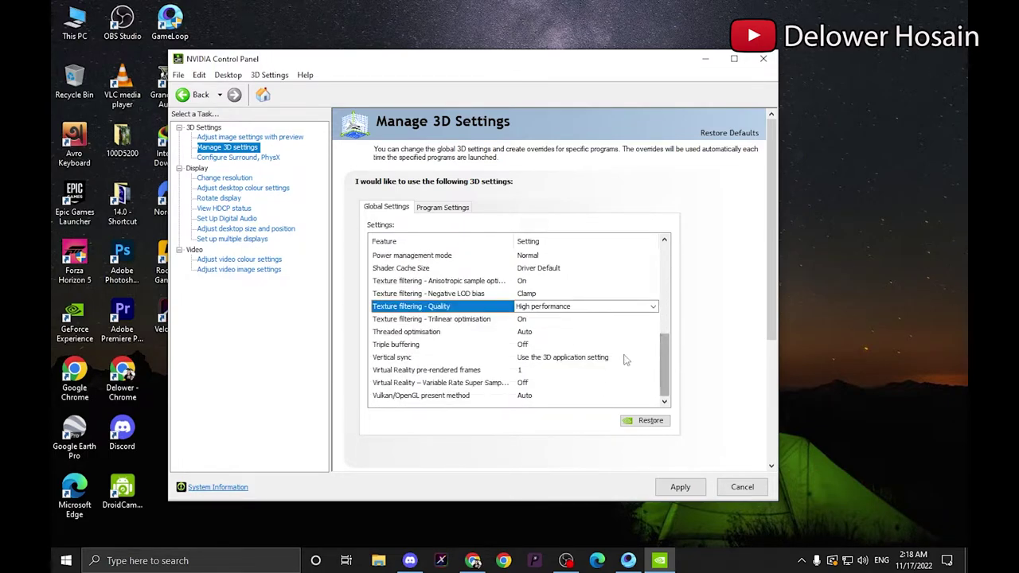
click(561, 360)
click(561, 360)
click(561, 360)
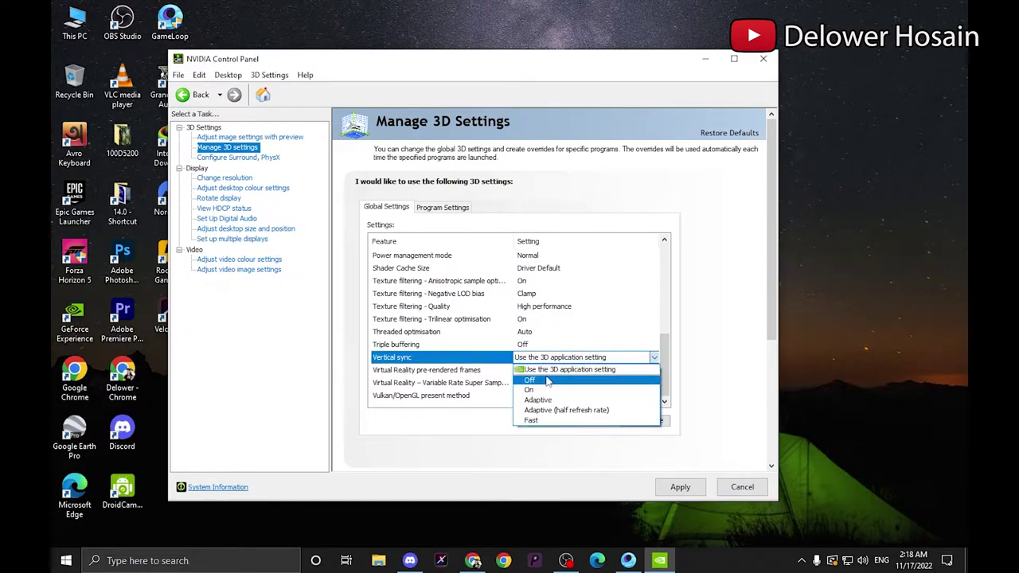
click(564, 375)
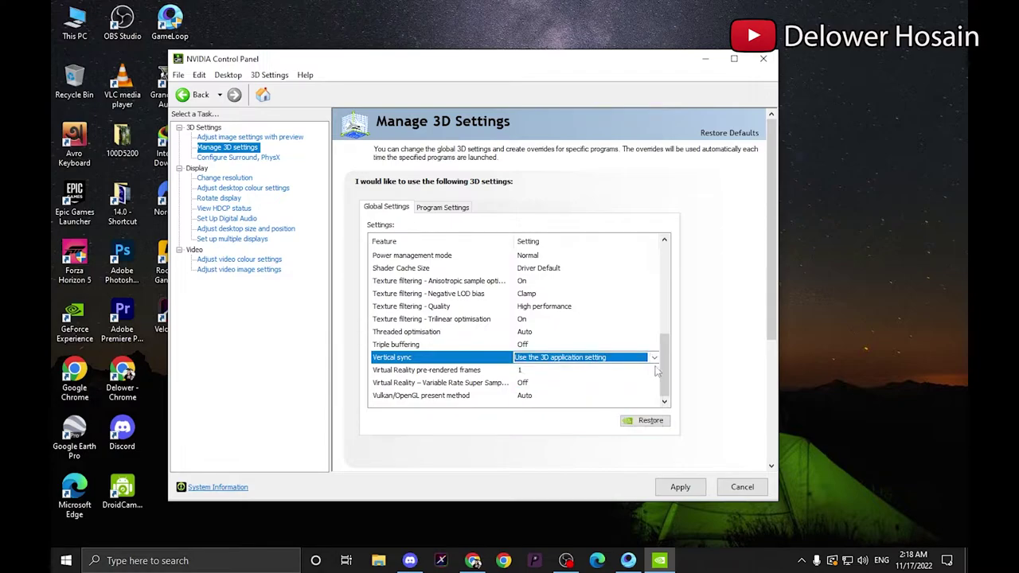
click(678, 489)
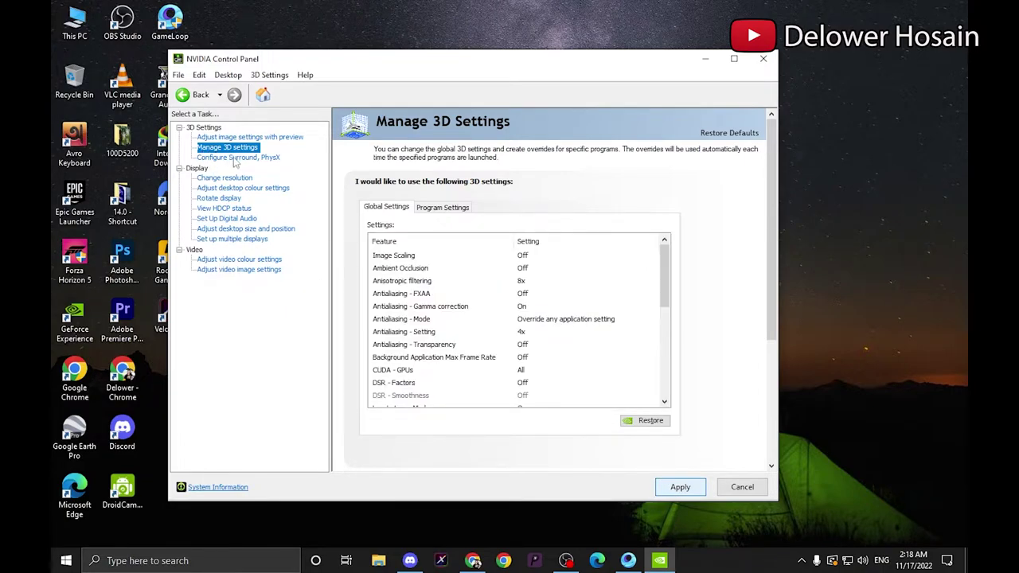
Set the PhysX processor to NVIDIA GeForce RTX 3060 and apply the change
click(239, 158)
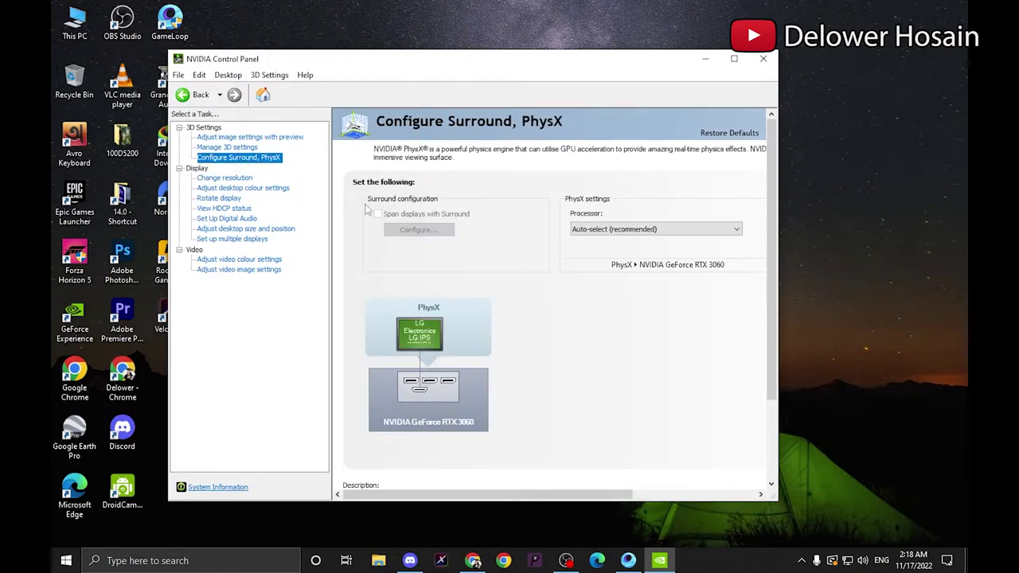
click(641, 231)
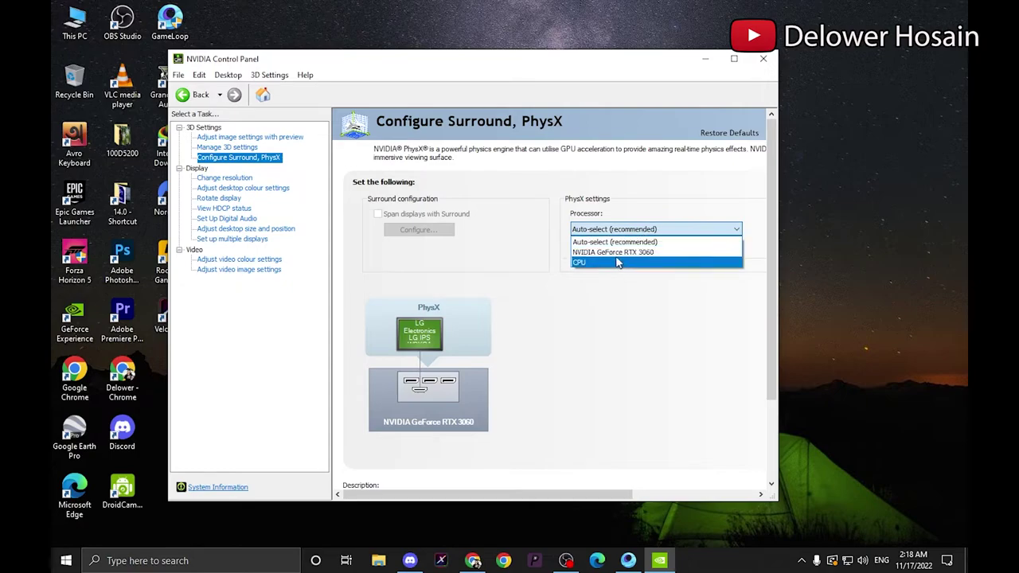
click(617, 251)
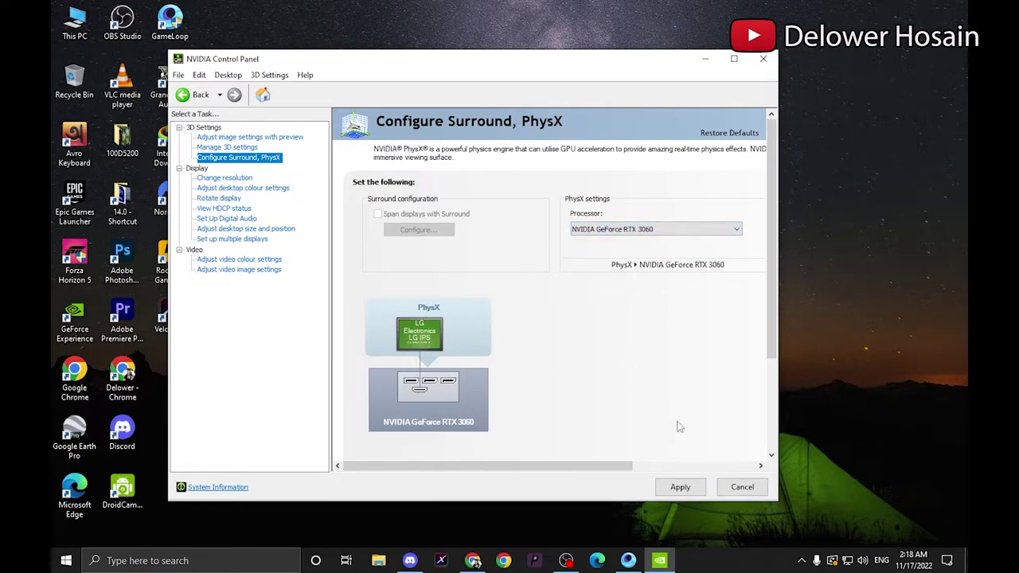
click(681, 487)
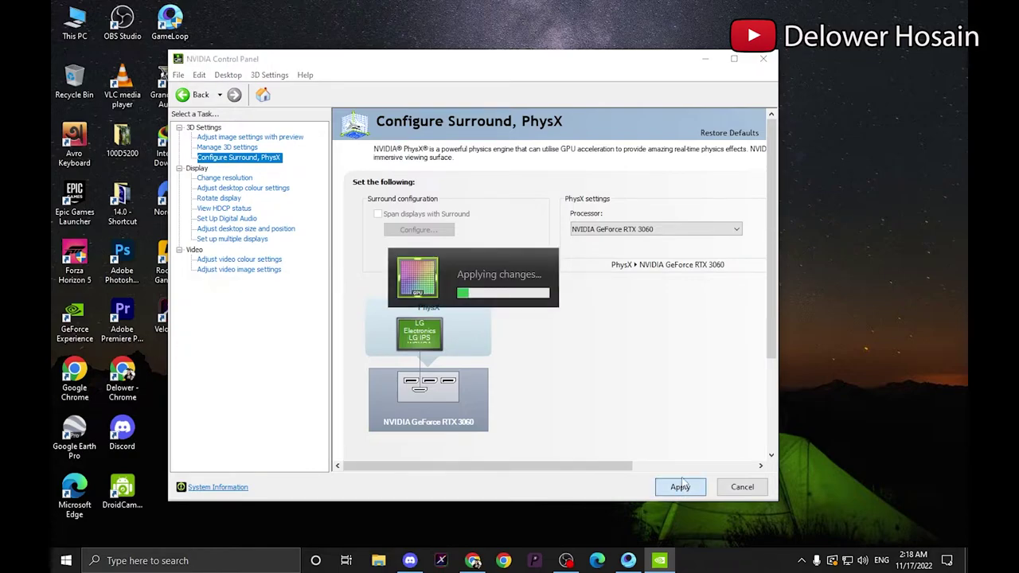
Switch the PhysX processor to Auto-select (recommended)
click(613, 231)
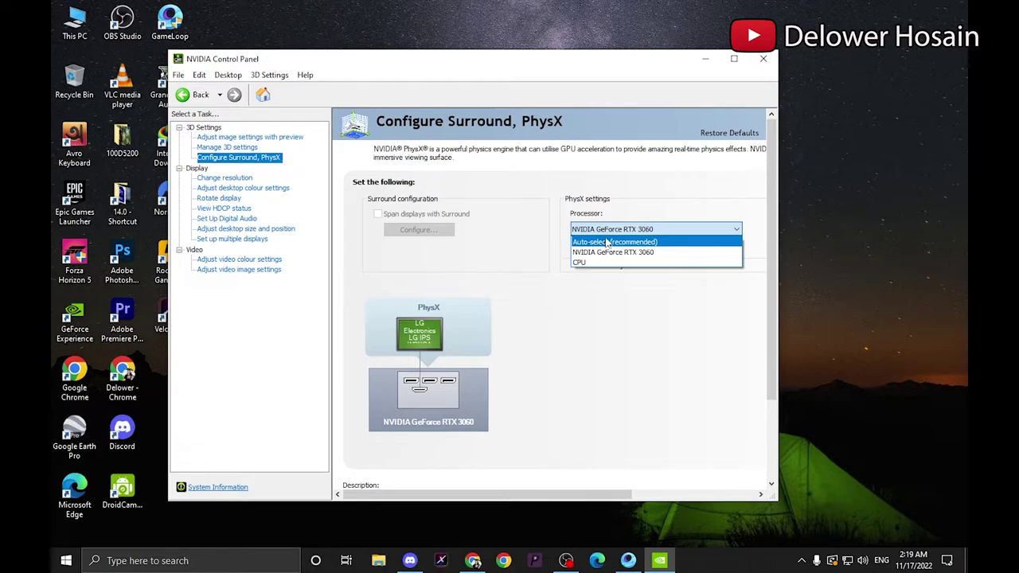
click(607, 242)
Check the refresh rates offered for the display's native 1440 × 900 resolution
click(239, 179)
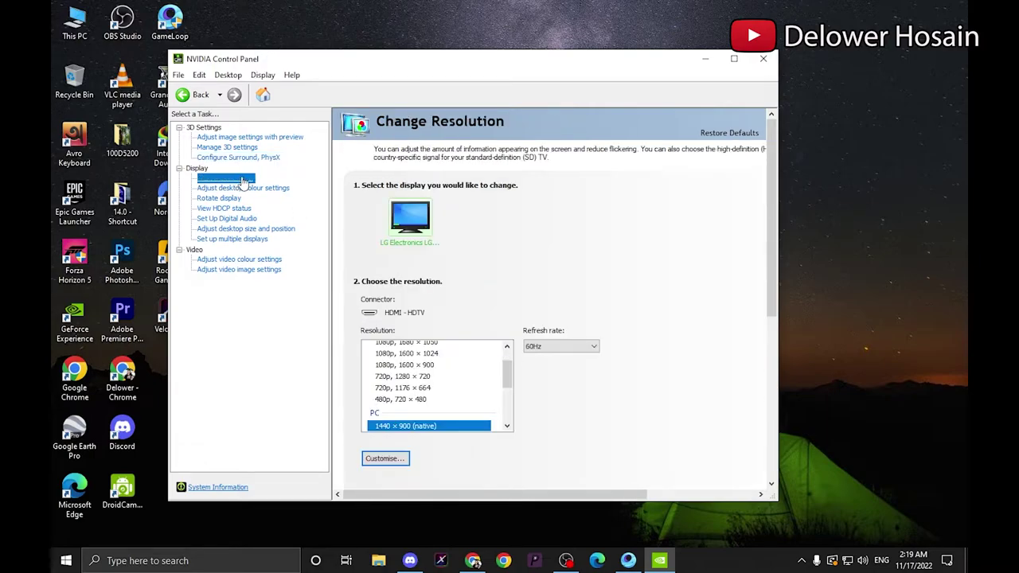
scroll(605, 386, down, 1)
drag(507, 341, 507, 352)
click(593, 312)
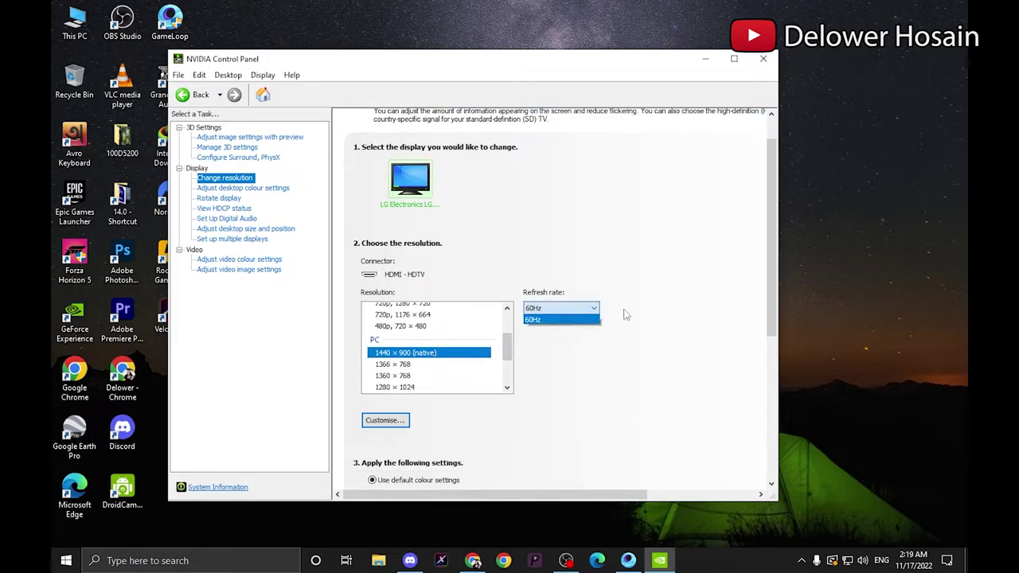
Select Use NVIDIA colour settings for the display in the resolution settings
scroll(541, 403, down, 5)
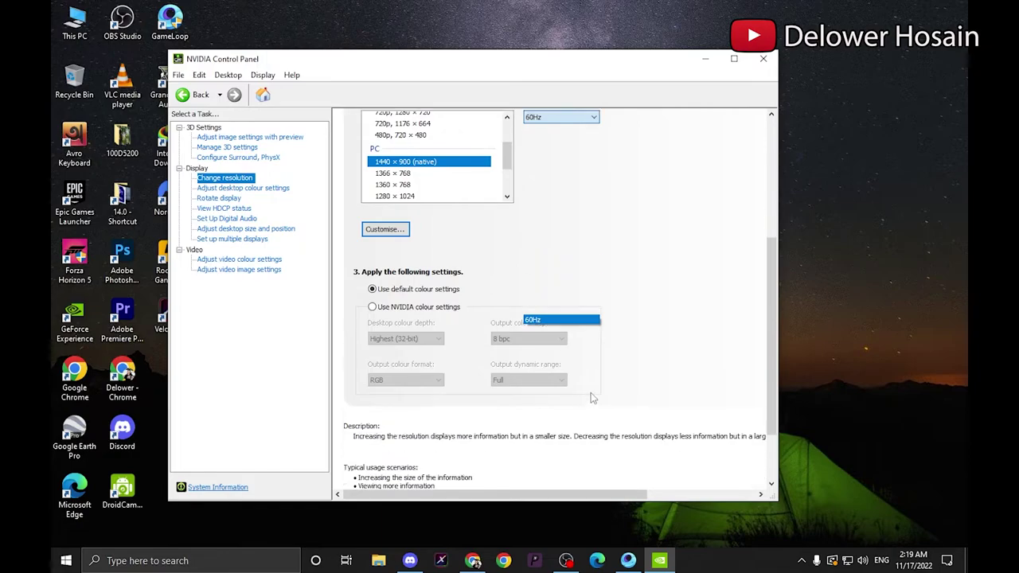
scroll(590, 398, down, 2)
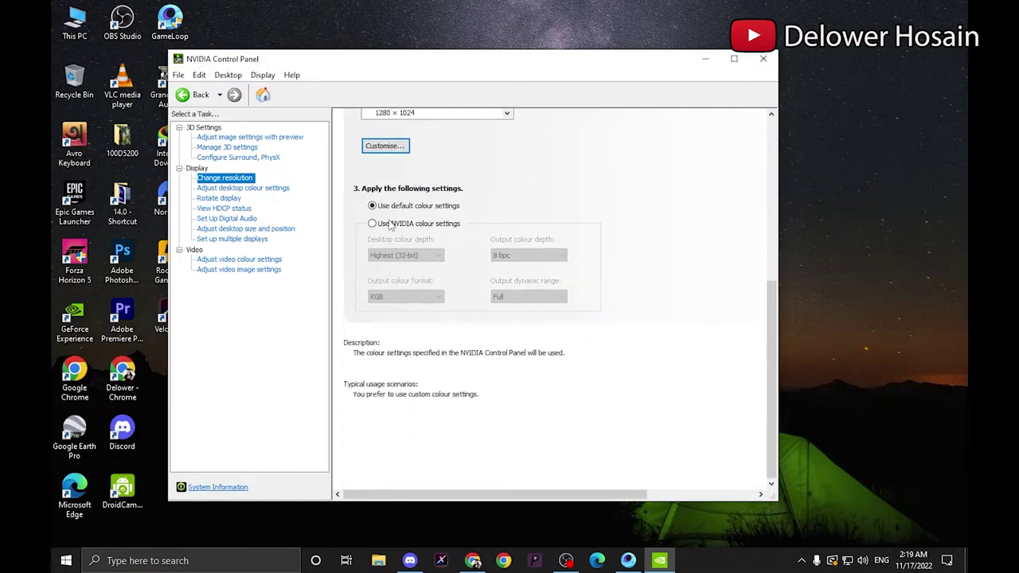
click(390, 226)
scroll(537, 380, down, 1)
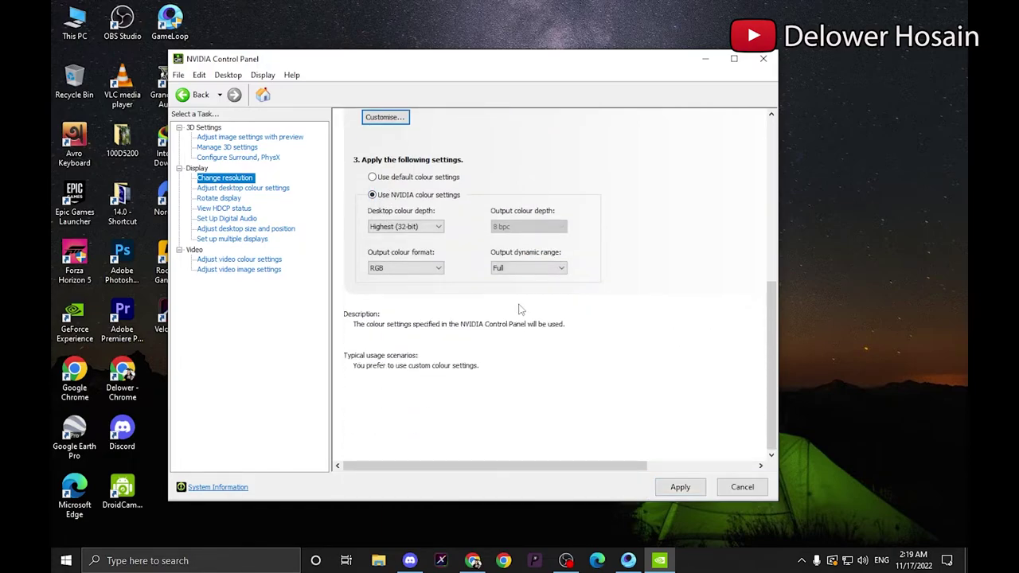
scroll(529, 358, up, 2)
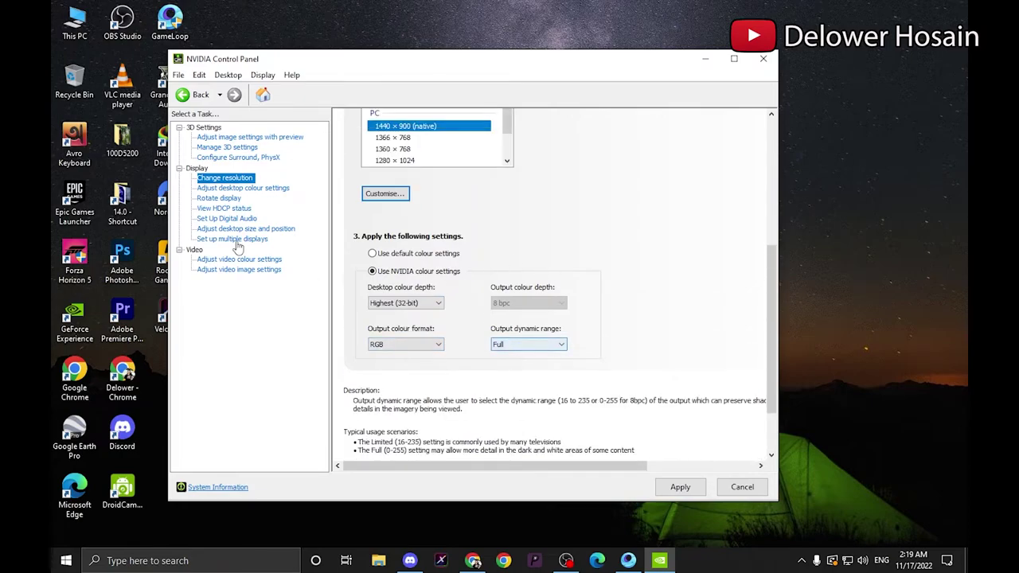
Set Digital vibrance to 62% in the desktop colour settings
click(243, 188)
scroll(533, 306, down, 1)
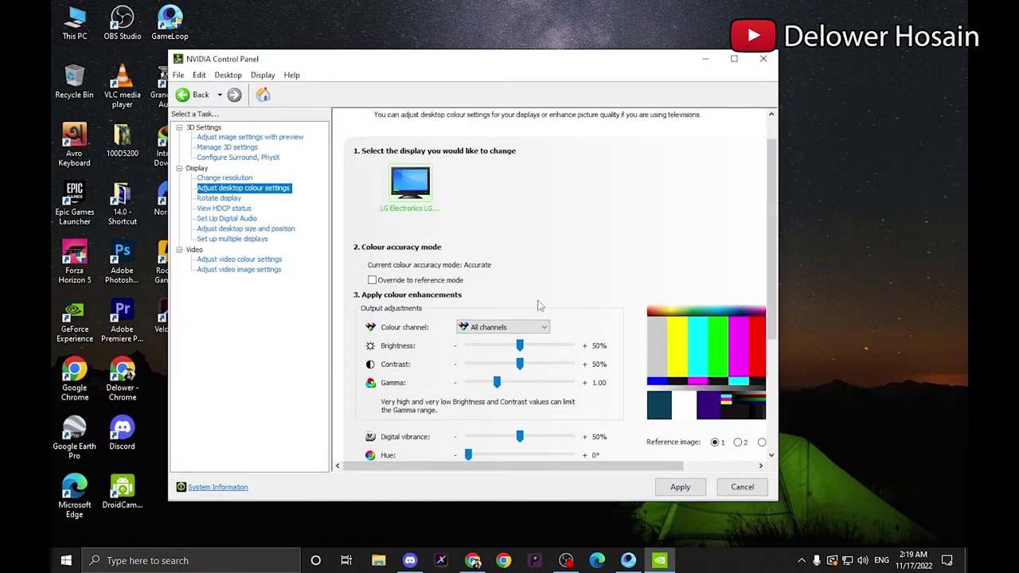
scroll(535, 306, down, 1)
mouse_move(520, 328)
mouse_down()
mouse_move(532, 331)
mouse_move(520, 329)
mouse_up()
click(372, 263)
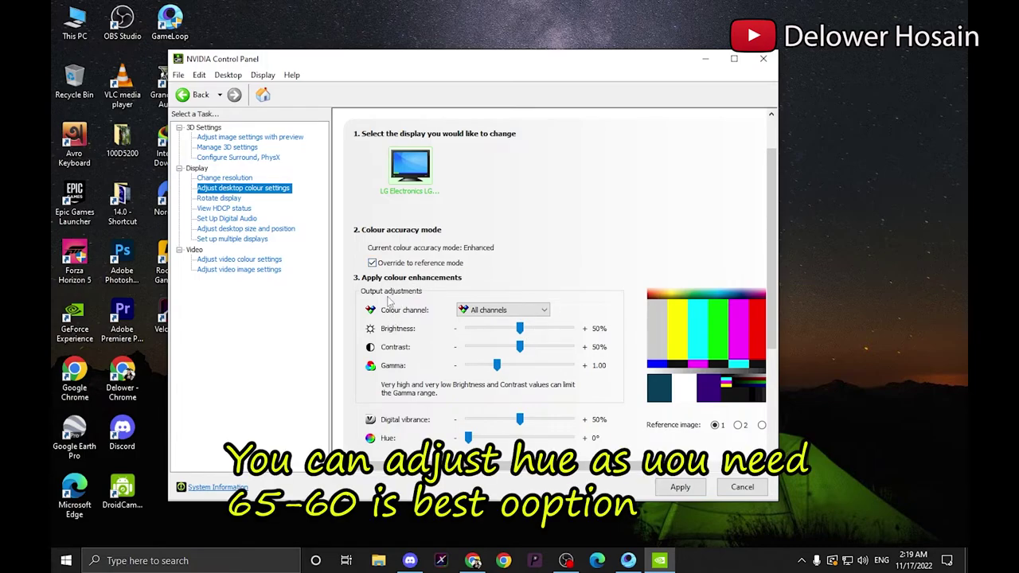
click(372, 264)
mouse_move(519, 420)
mouse_down()
mouse_move(629, 435)
mouse_move(518, 430)
mouse_move(533, 428)
mouse_up()
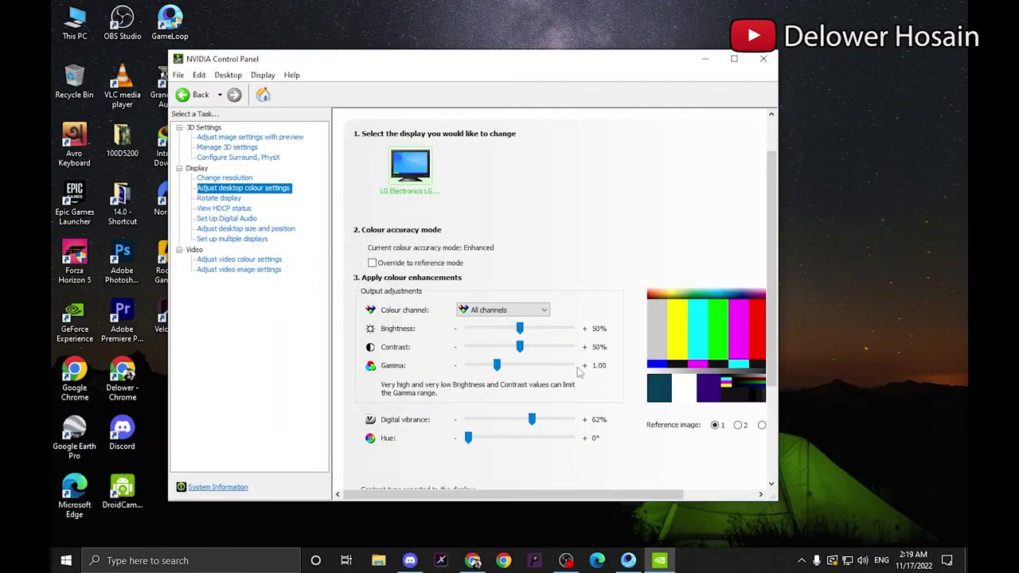
Review the display rotation, HDCP status, digital audio, desktop size and position, and multiple display settings
click(221, 199)
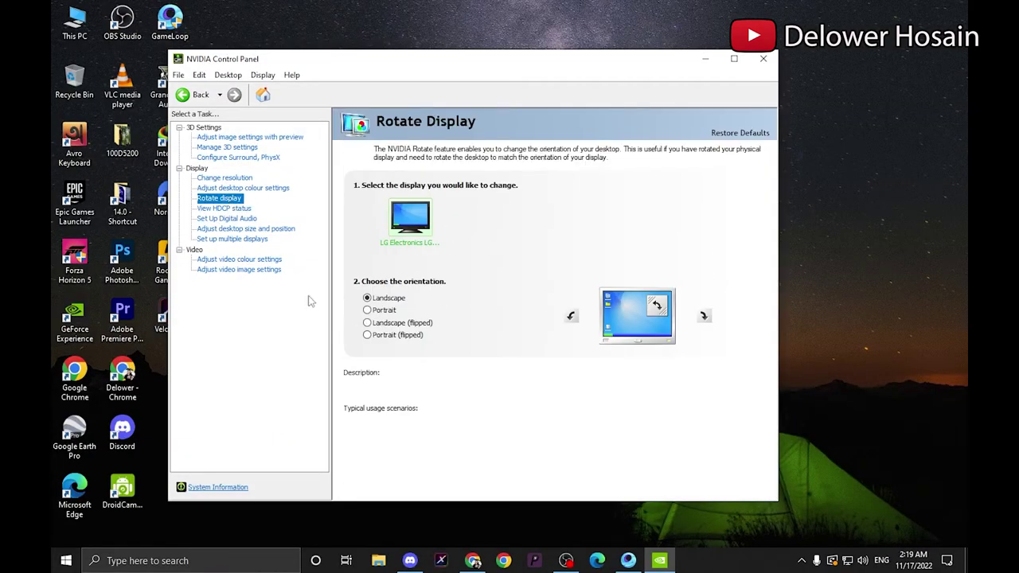
click(220, 209)
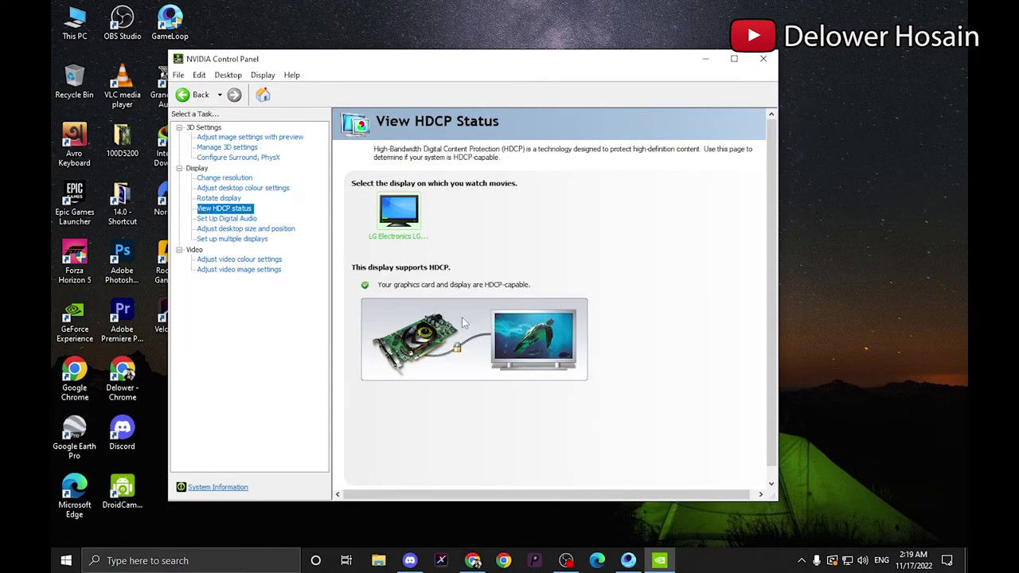
click(227, 219)
click(231, 231)
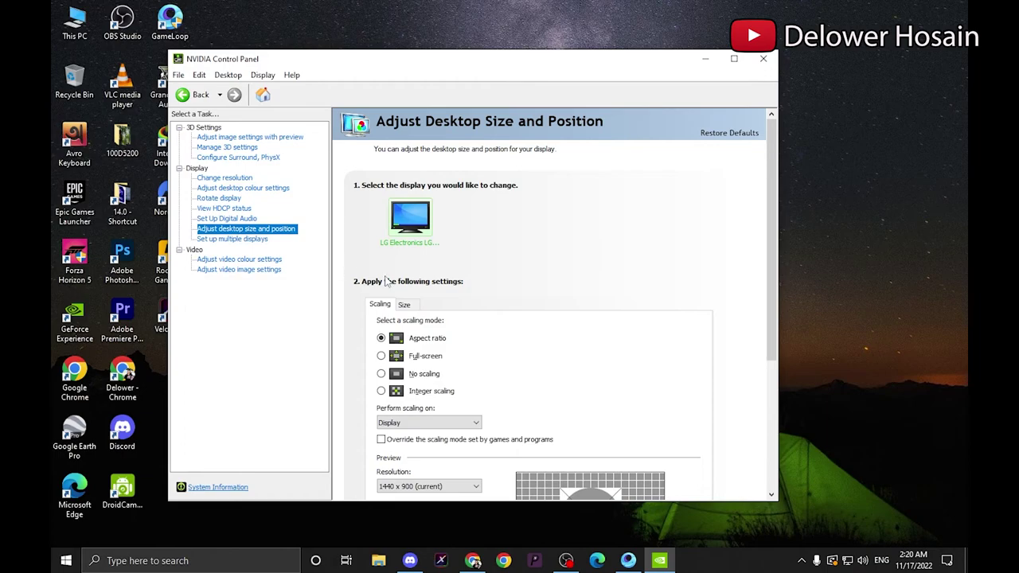
scroll(565, 296, down, 2)
click(232, 239)
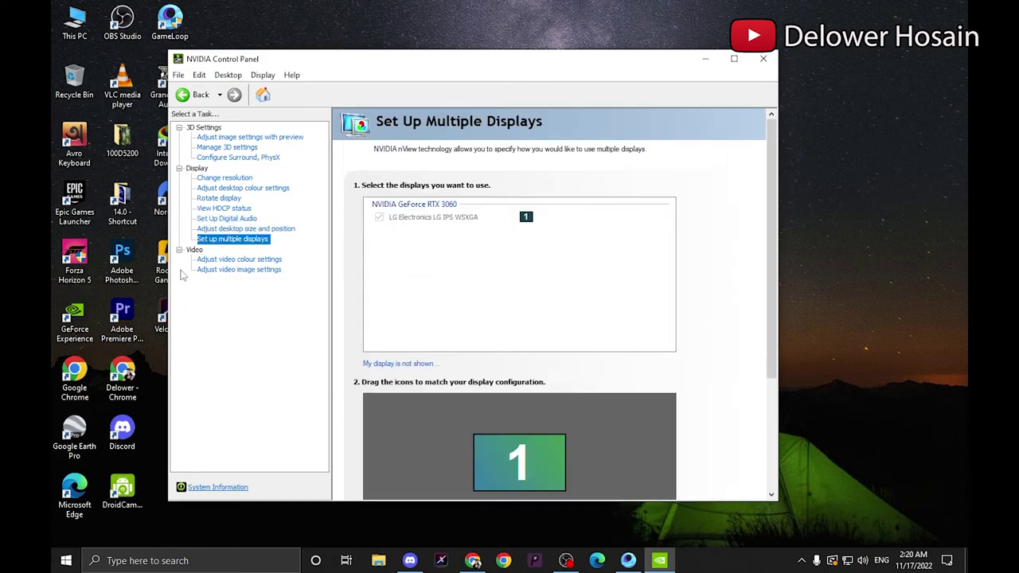
Switch video colour adjustments to the NVIDIA settings and apply the Full (0-255) dynamic range
click(239, 260)
scroll(659, 361, down, 1)
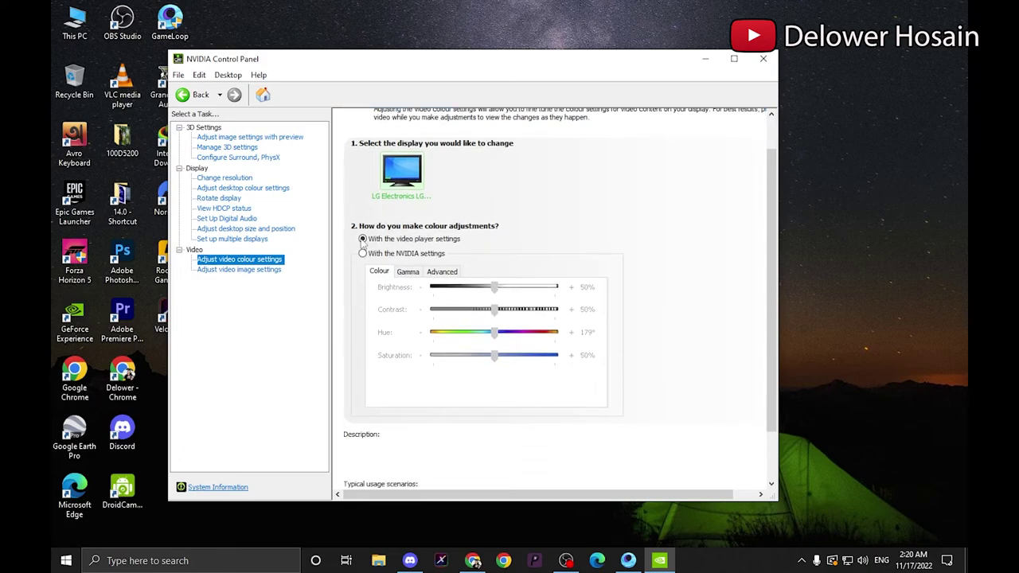
click(439, 272)
click(363, 253)
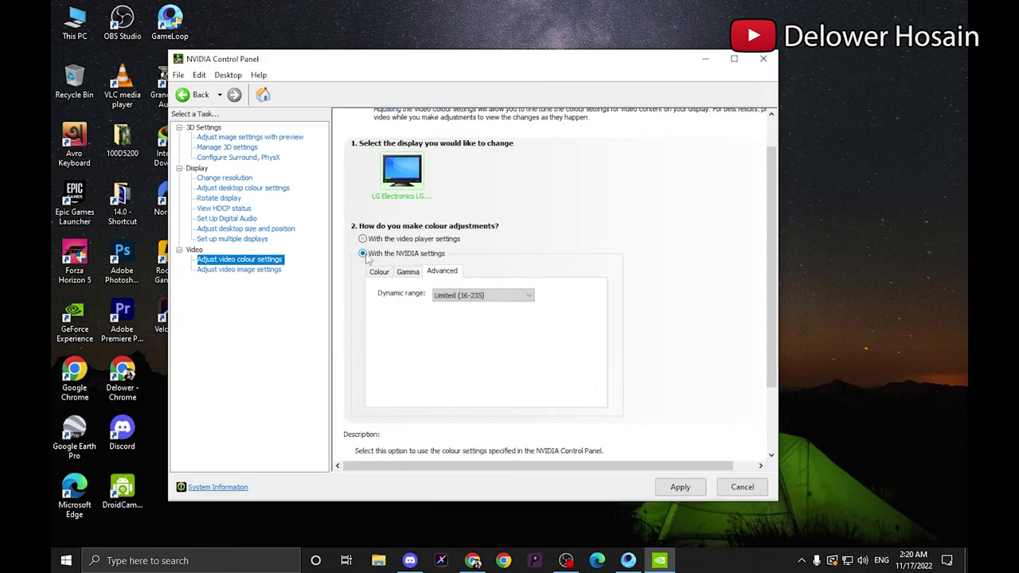
click(494, 295)
click(465, 308)
click(679, 487)
click(520, 307)
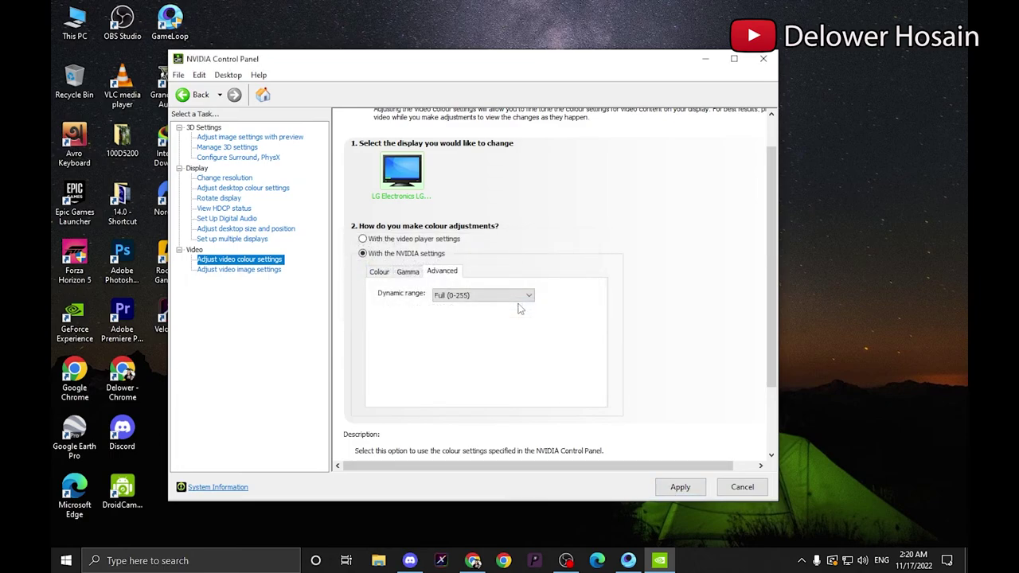
Review the edge enhancement, noise reduction and deinterlacing options in the video image settings
click(228, 270)
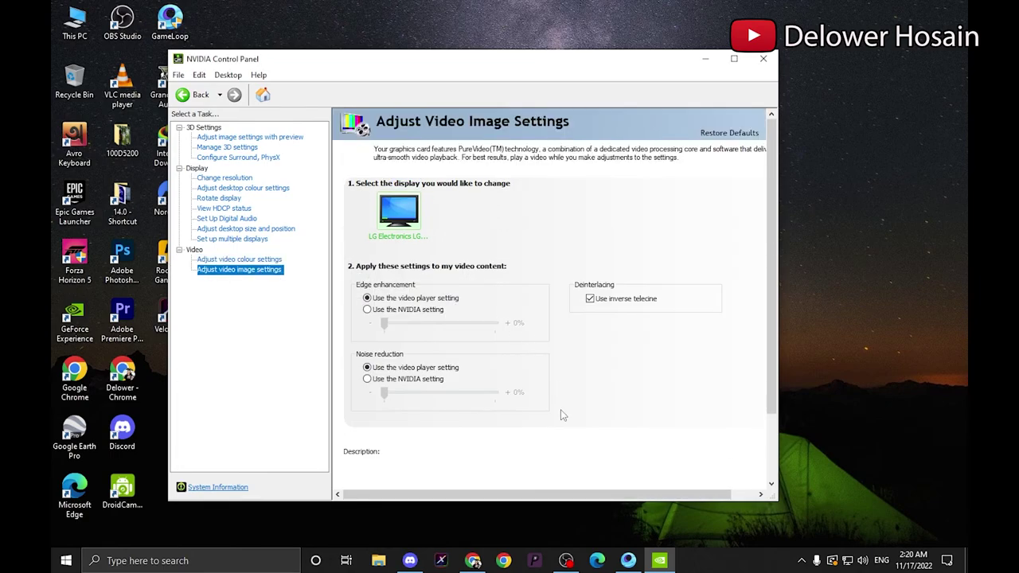
scroll(561, 422, down, 3)
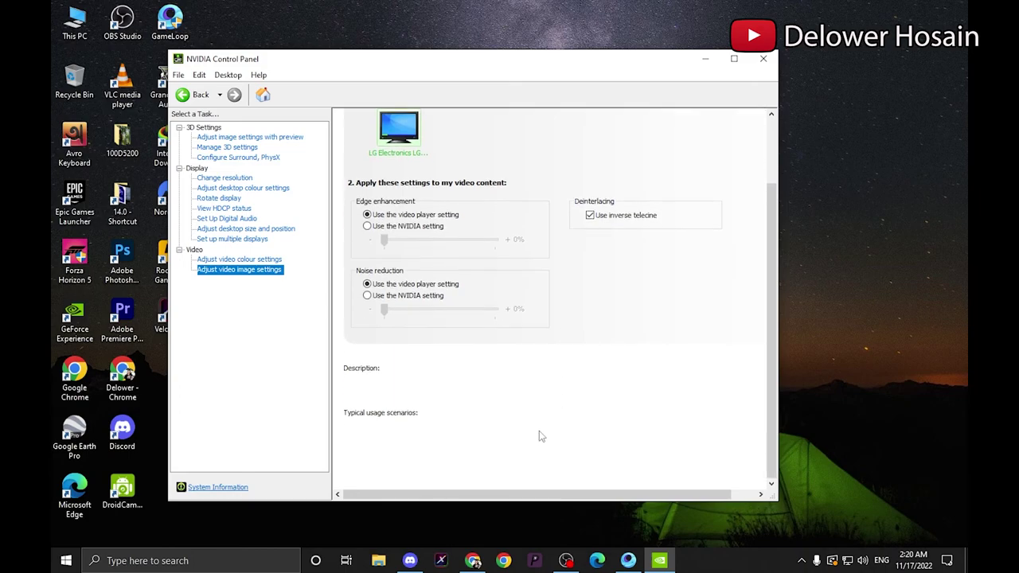
scroll(541, 437, up, 2)
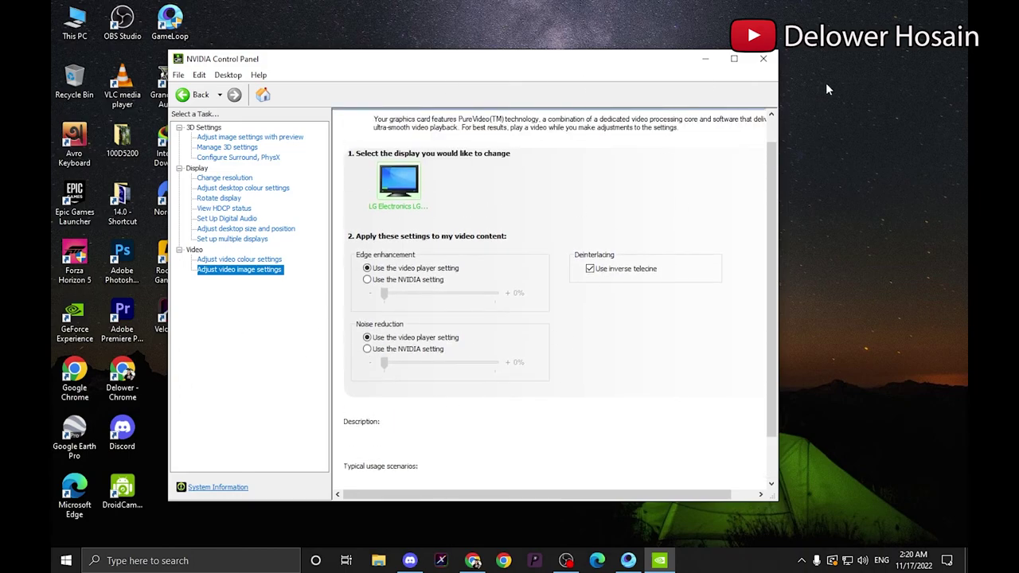